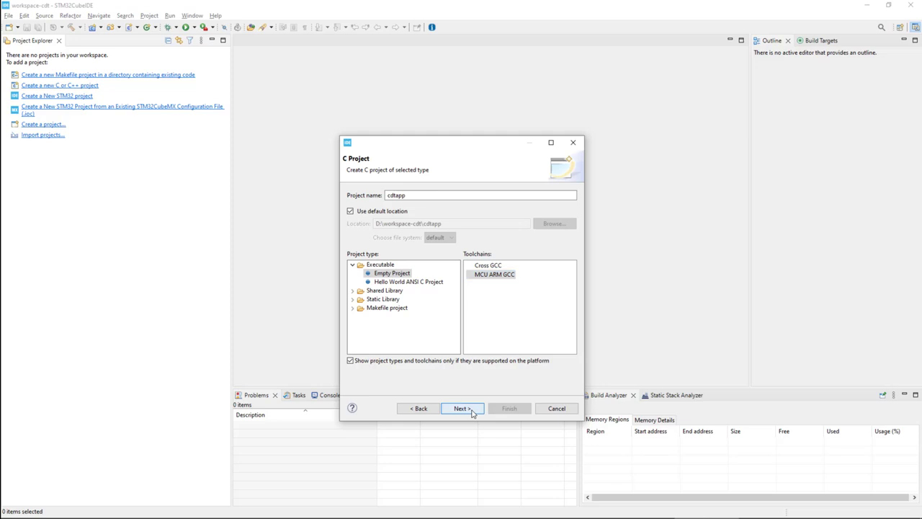
# Finish creating the cdtapp project with the Debug and Release configurations and STM32L475RGTx as the target MCU
pyautogui.click(461, 409)
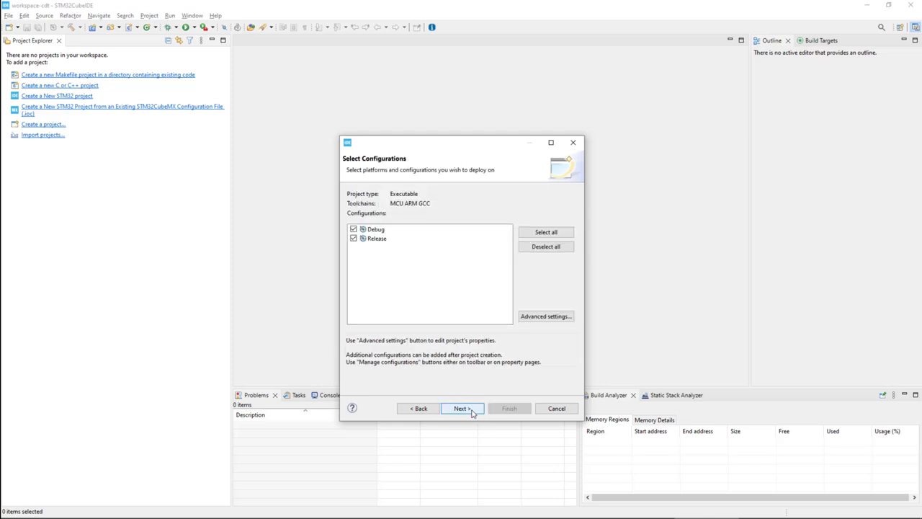
pyautogui.click(472, 410)
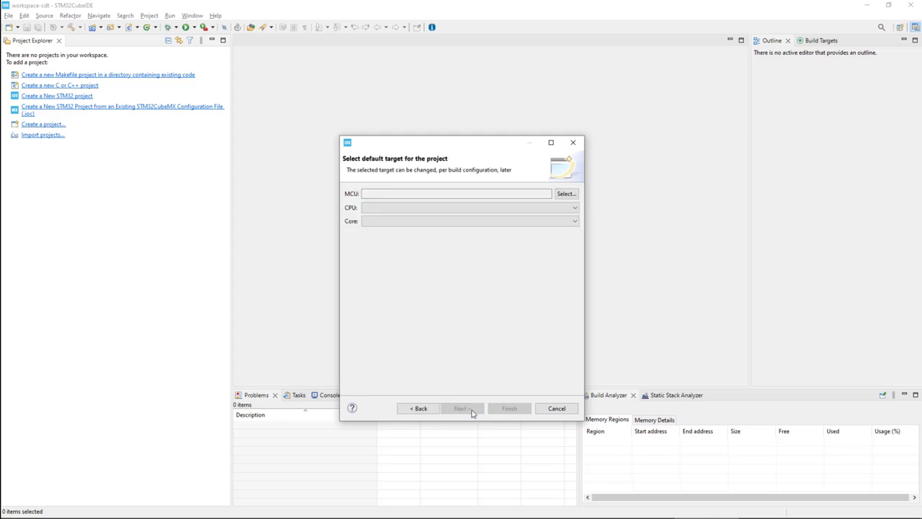
pyautogui.click(566, 194)
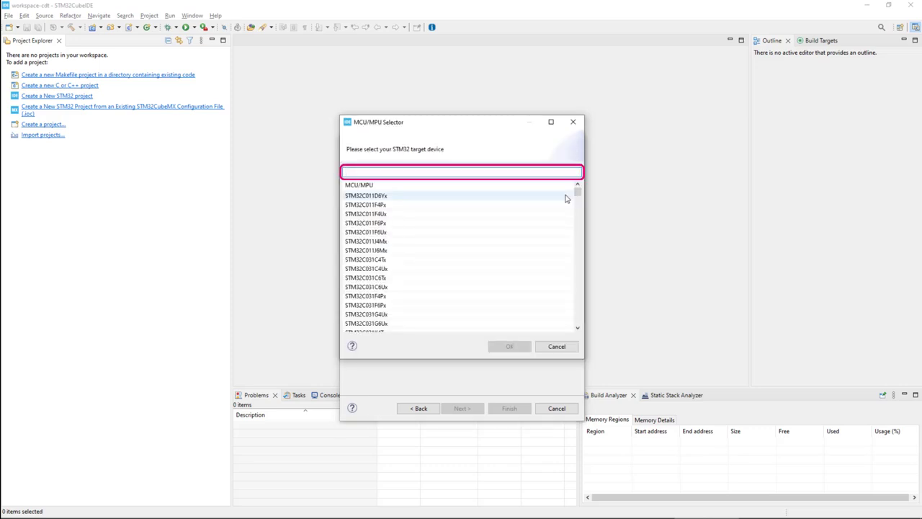
pyautogui.write('L475RG')
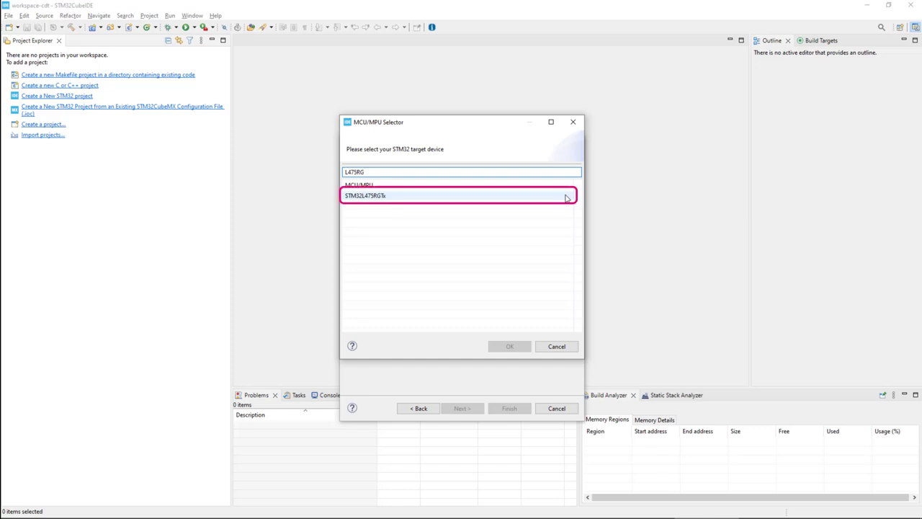
pyautogui.click(387, 196)
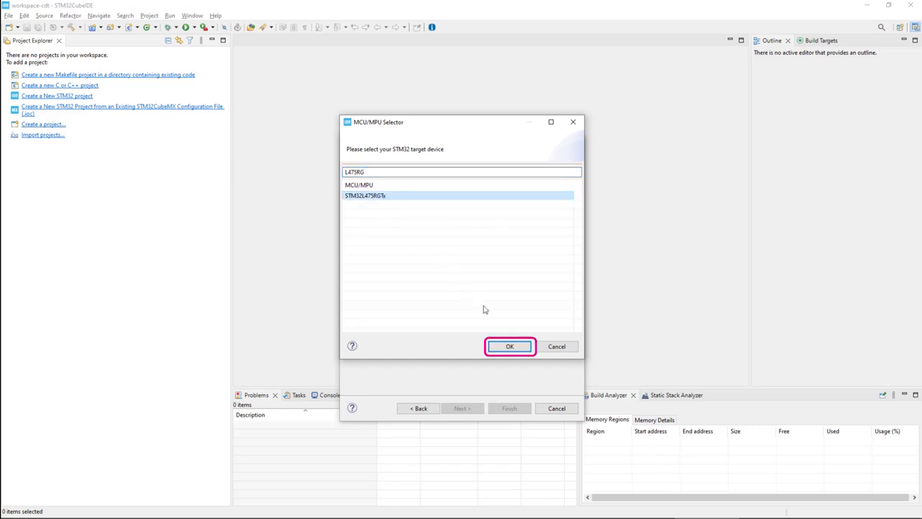
pyautogui.click(519, 349)
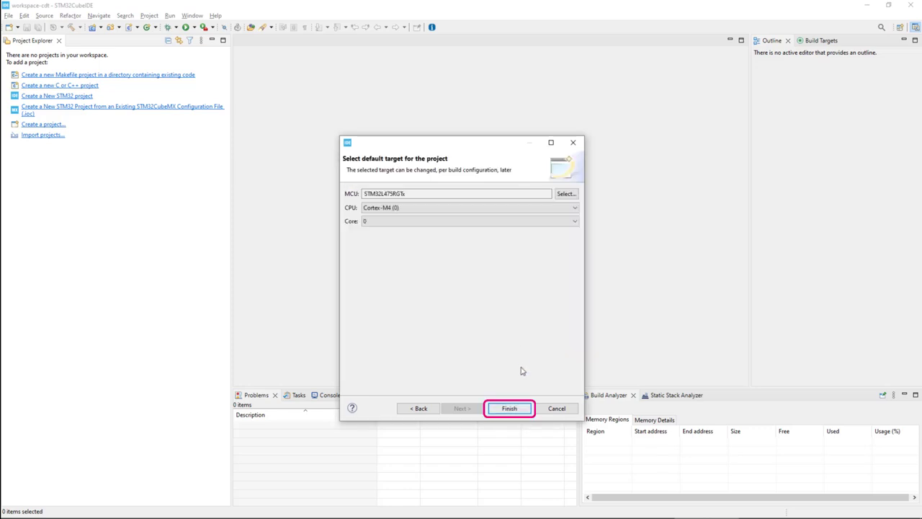
pyautogui.click(510, 408)
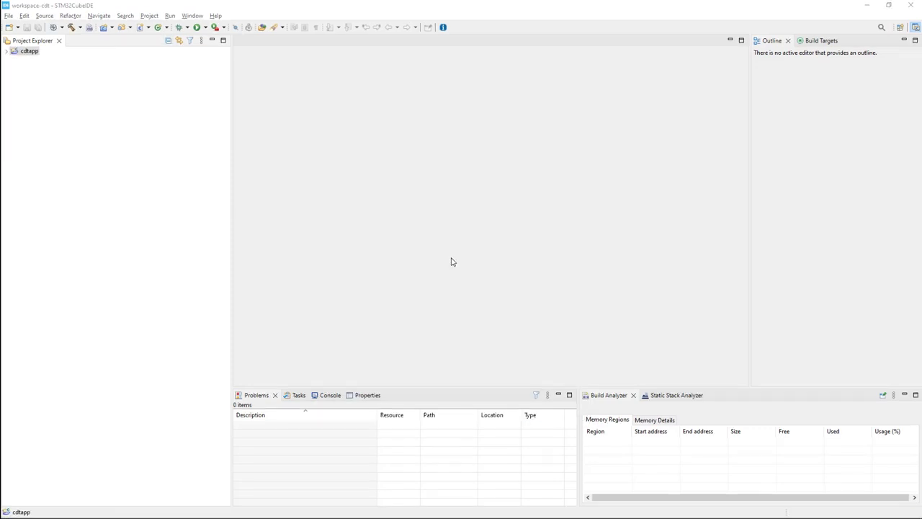
# Open the MCU settings in the C/C++ Build properties of the cdtapp project
pyautogui.rightClick(17, 51)
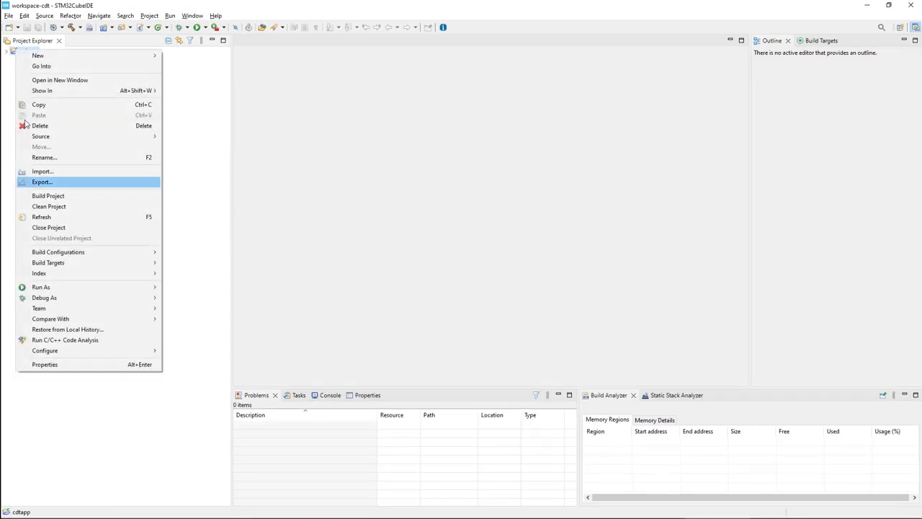
pyautogui.click(58, 367)
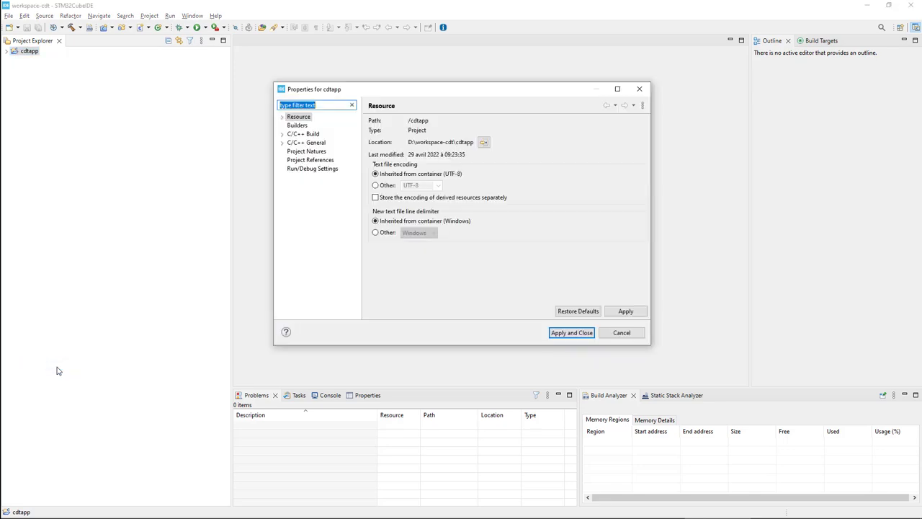
pyautogui.click(282, 134)
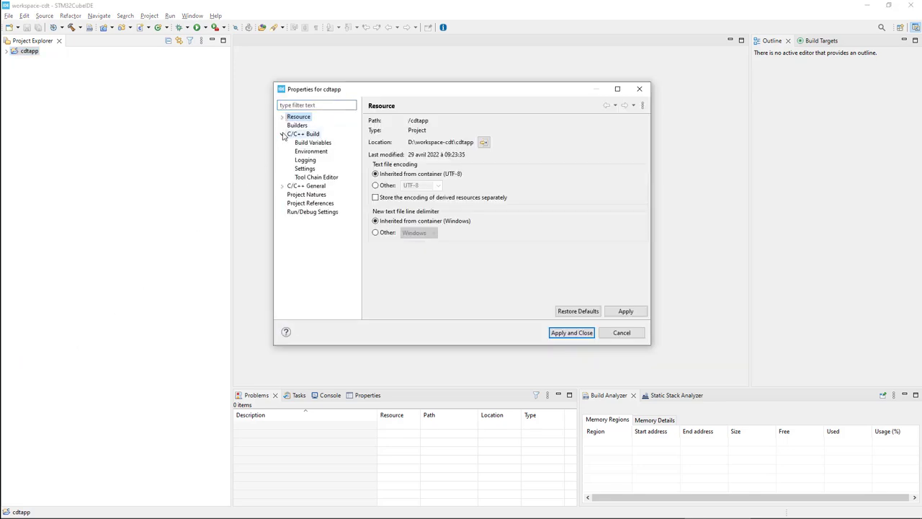
pyautogui.click(304, 168)
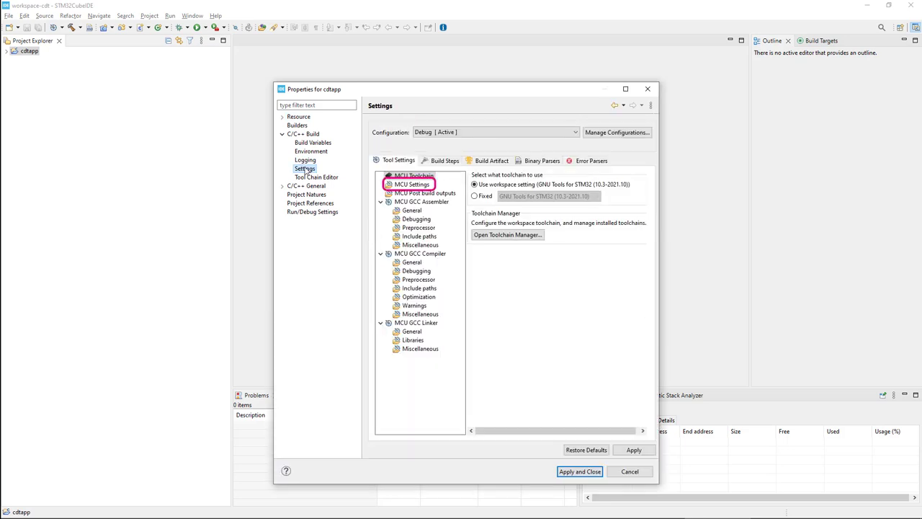
pyautogui.click(421, 185)
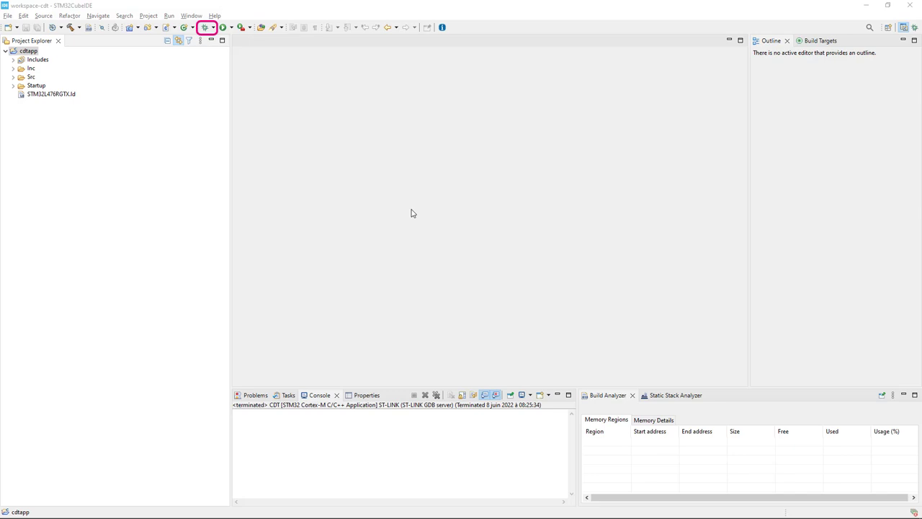
# Start debugging the cdtapp project
pyautogui.click(205, 28)
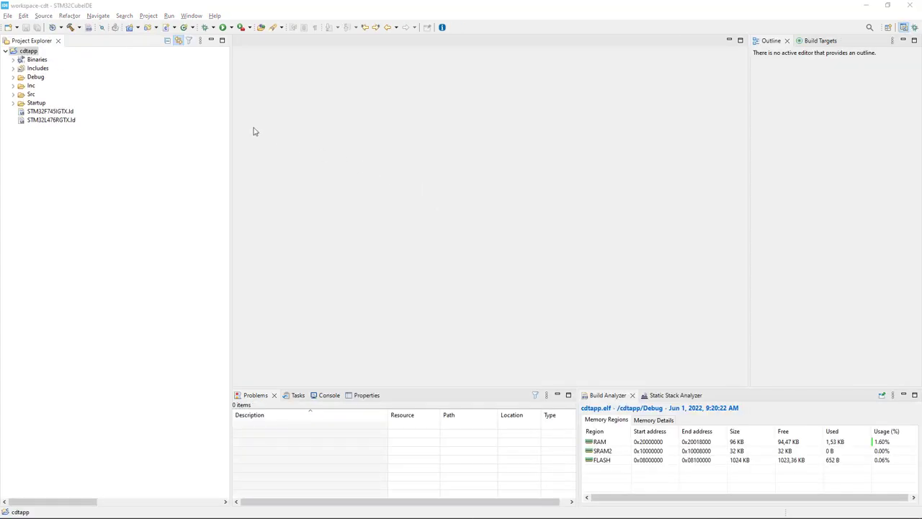
# Create a cdtapp build configuration named L476RGT, described as "Build configuration for STM32L476RGT", copying settings from the existing Debug configuration
pyautogui.rightClick(26, 53)
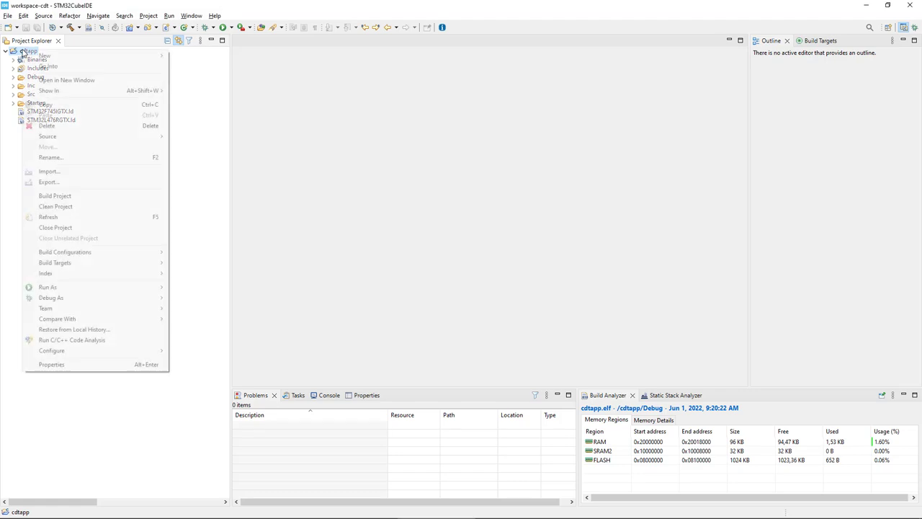
pyautogui.click(65, 365)
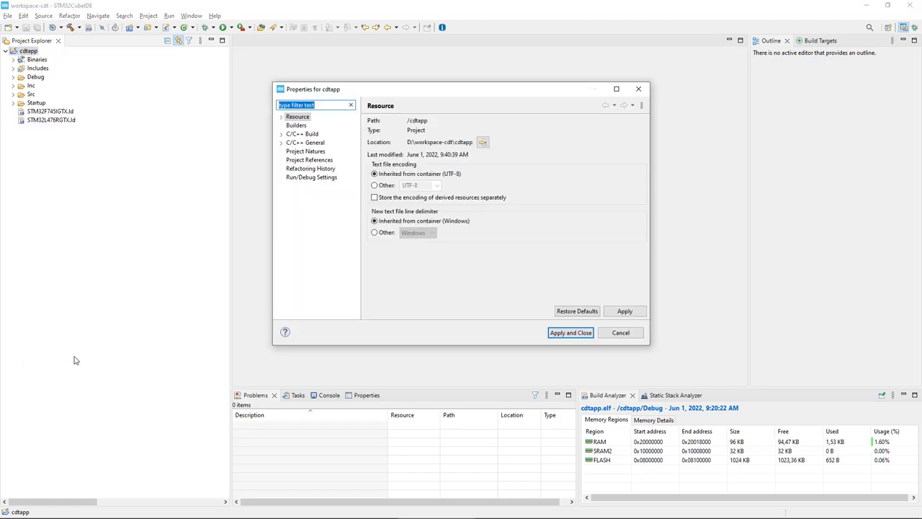
pyautogui.click(281, 134)
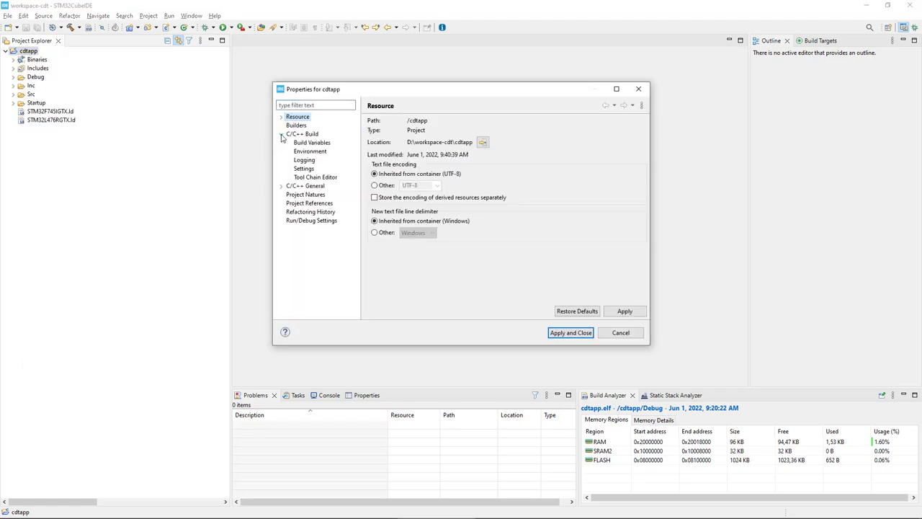
pyautogui.click(297, 167)
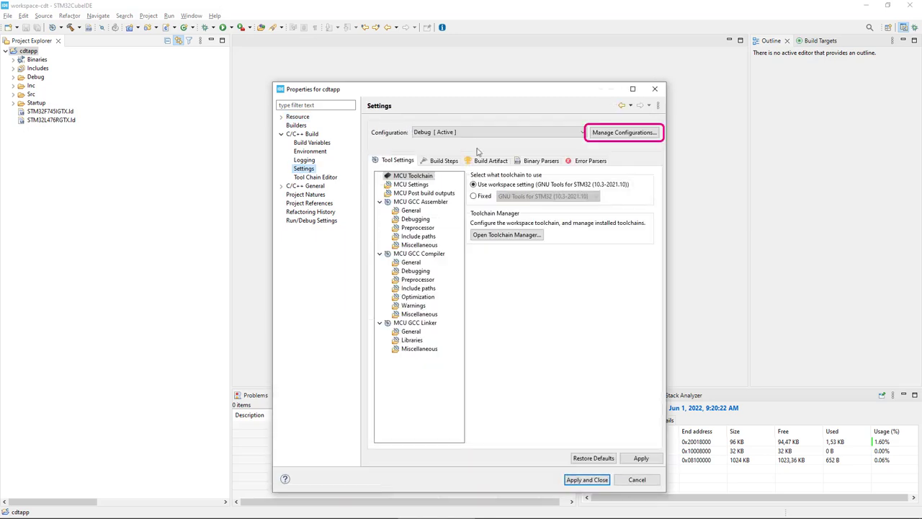
pyautogui.click(617, 137)
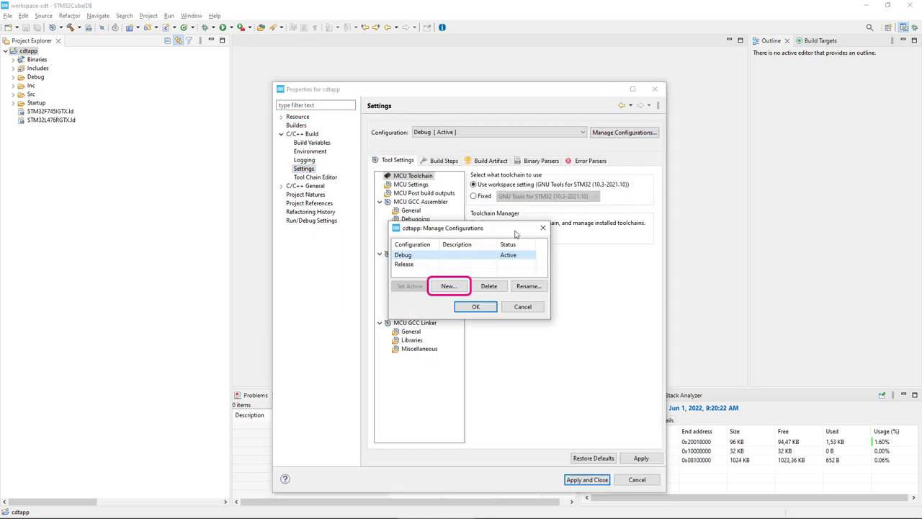
pyautogui.click(447, 286)
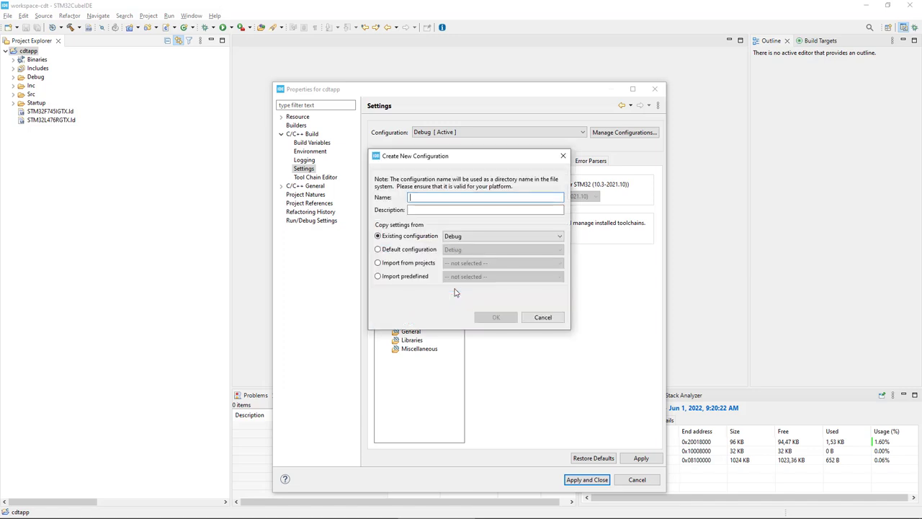
pyautogui.write('L476RGT')
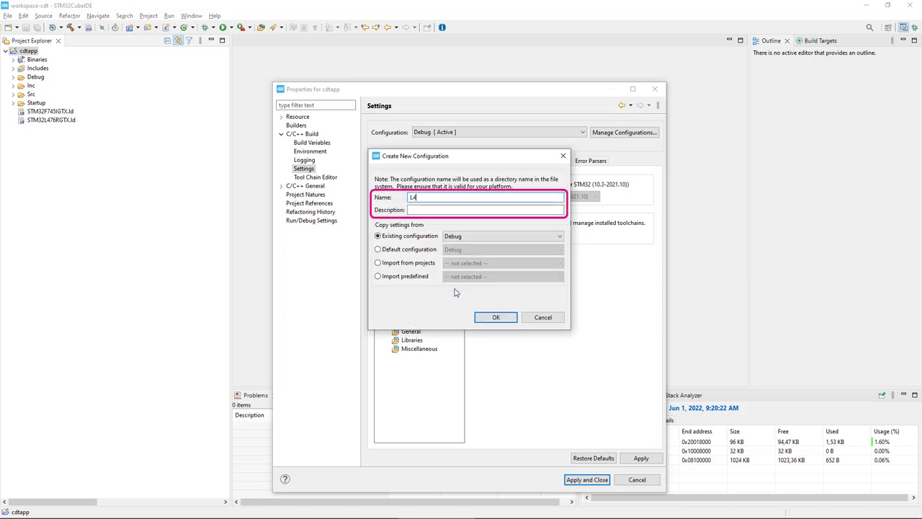
pyautogui.press('Tab')
pyautogui.write('Build configuration for STM32L476')
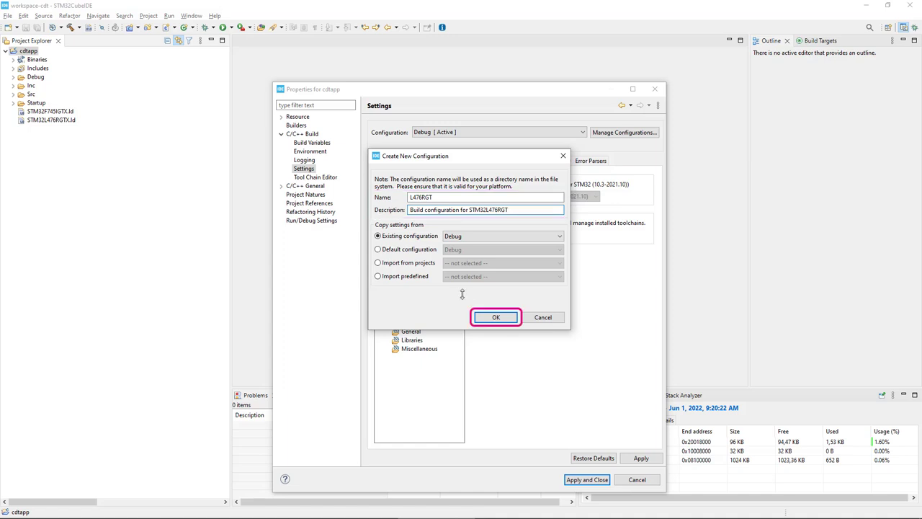
pyautogui.click(496, 318)
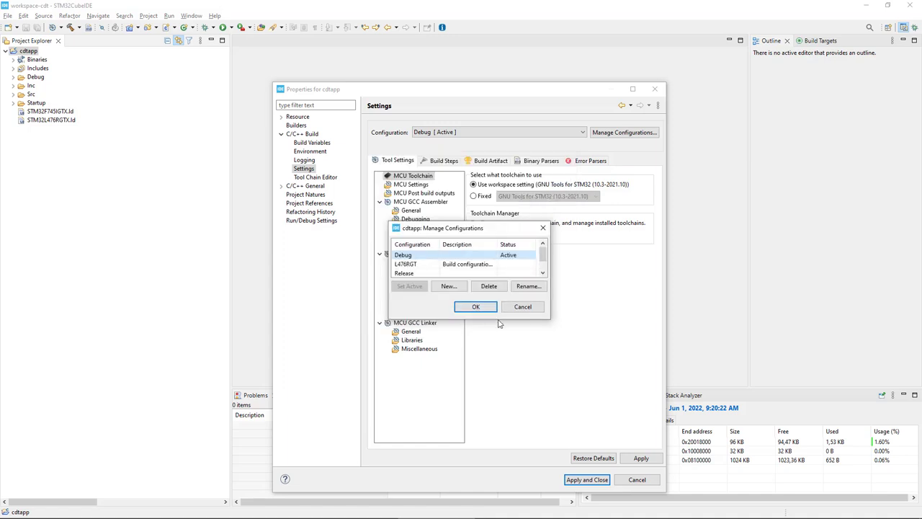
# Add a build configuration named F745IGT with the description "Build configuration for STM32F745IGT", based on Debug, and confirm the configuration list
pyautogui.click(448, 286)
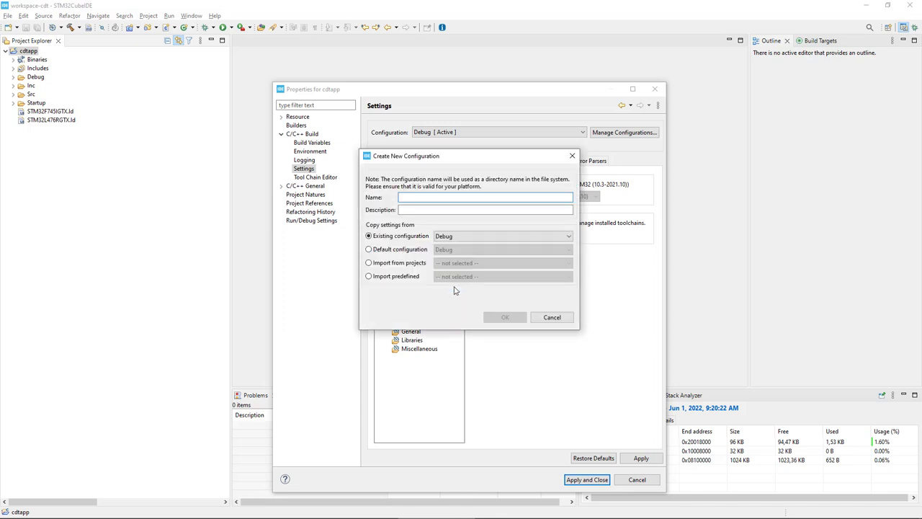
pyautogui.write('F74')
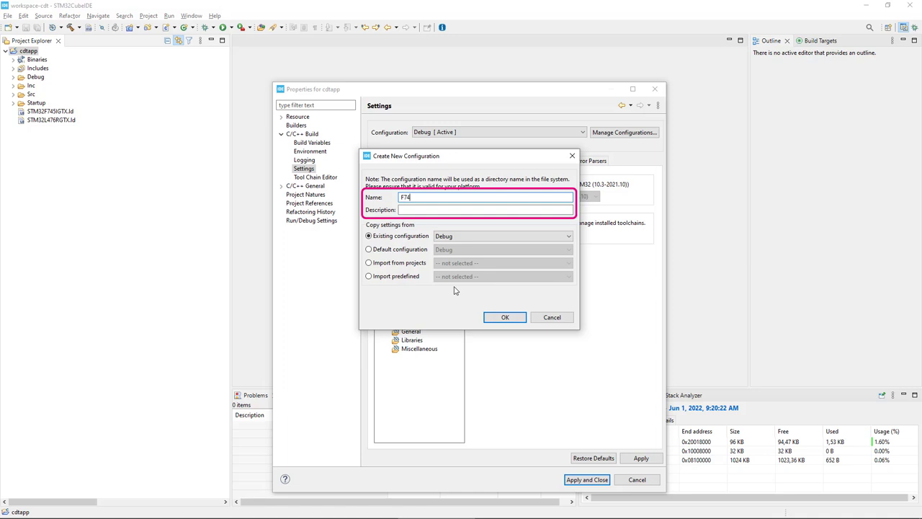
pyautogui.write('5')
pyautogui.write('IGT')
pyautogui.press('Tab')
pyautogui.write('Build configuration for STM32F745I')
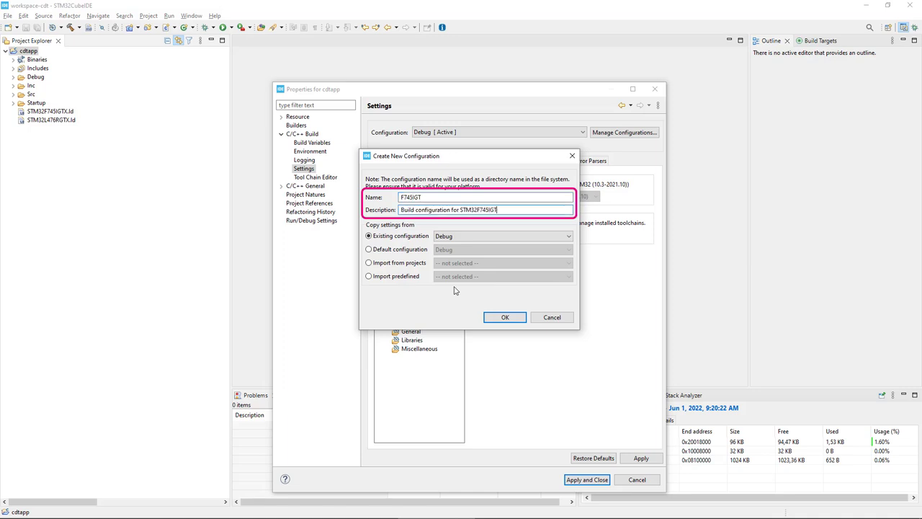
pyautogui.click(501, 318)
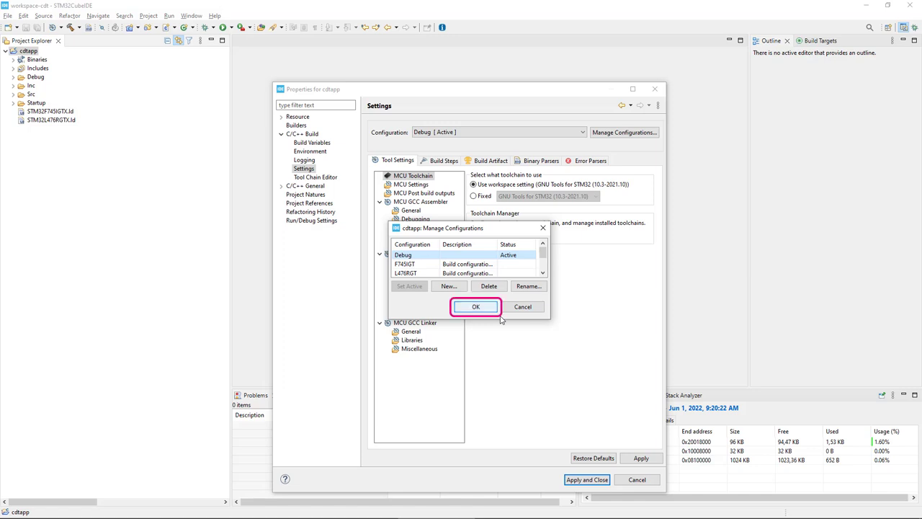
pyautogui.click(476, 308)
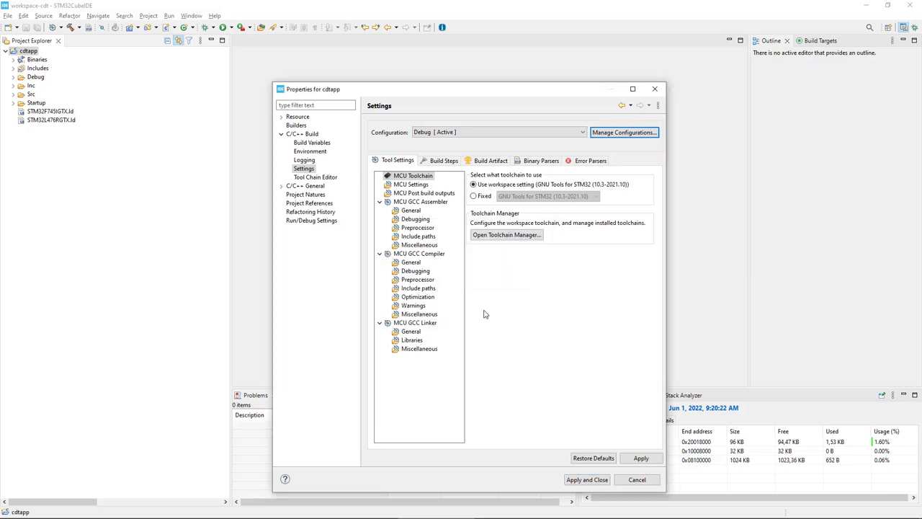
# Set the target MCU of the F745IGT build configuration to STM32F745IGTx
pyautogui.click(540, 138)
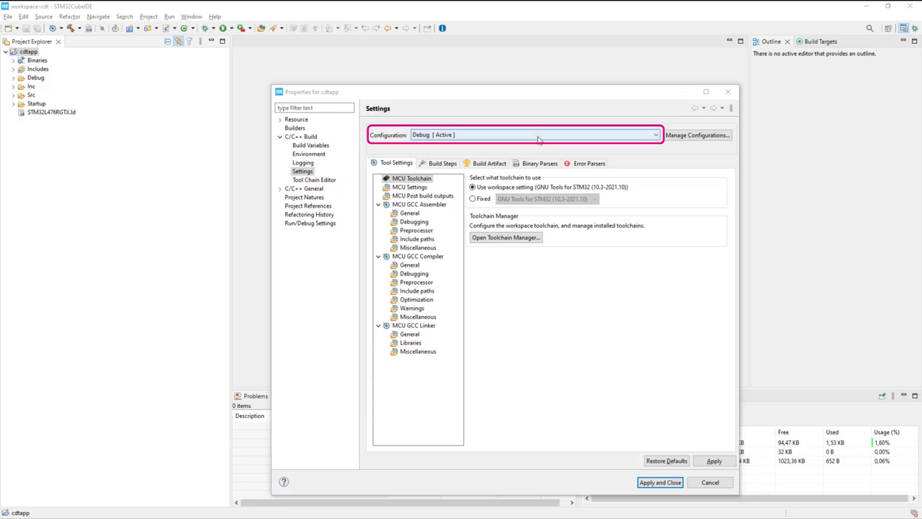
pyautogui.click(526, 152)
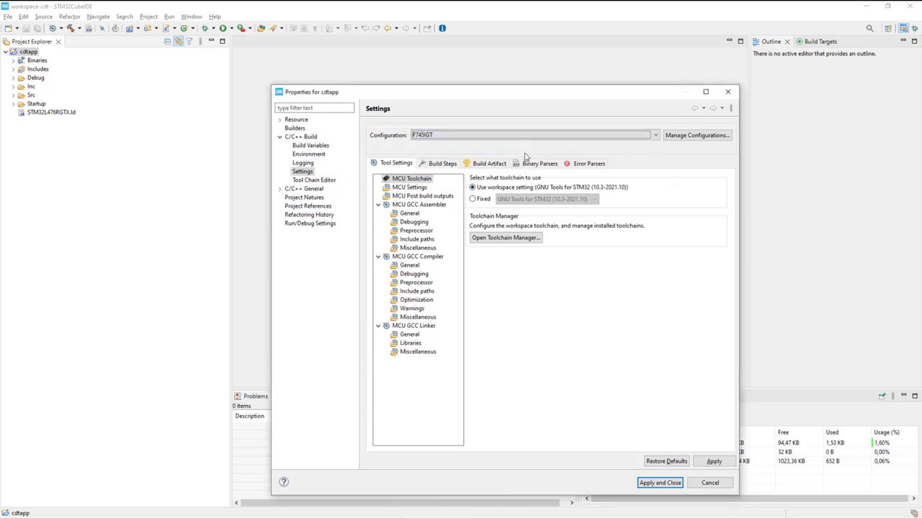
pyautogui.click(414, 187)
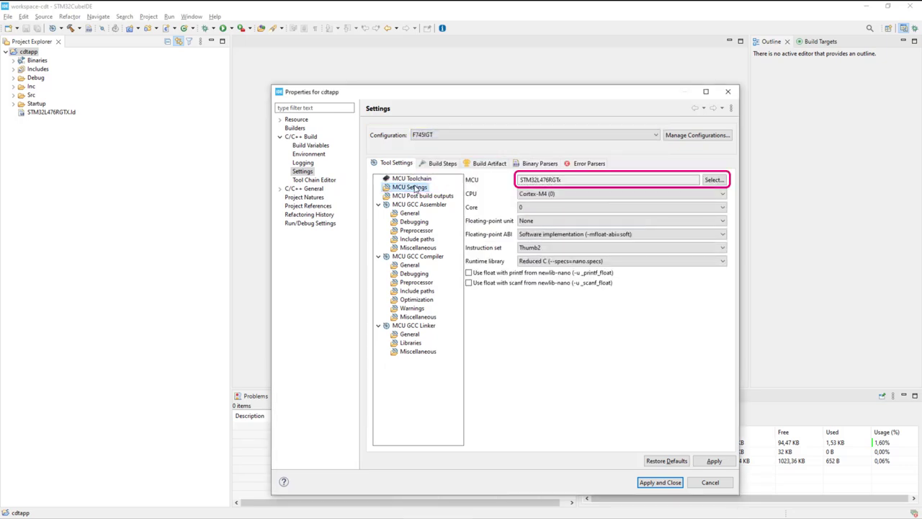
pyautogui.click(712, 180)
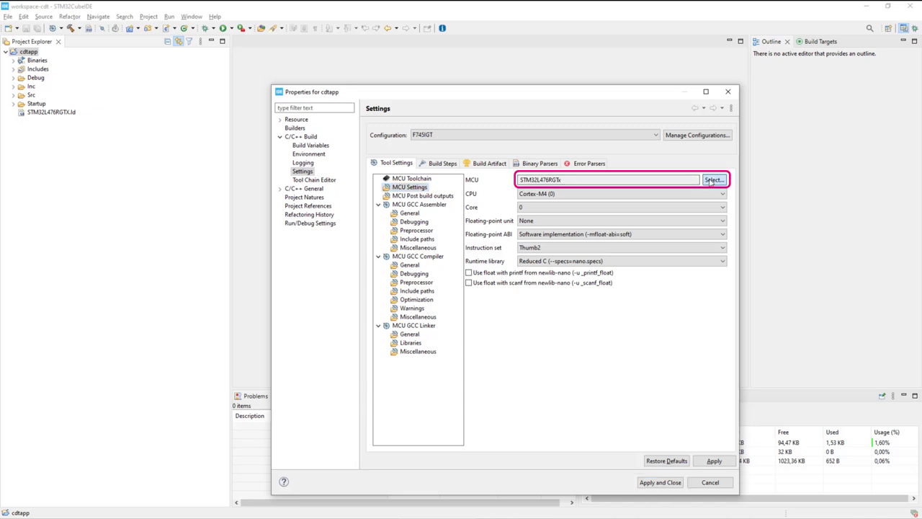
pyautogui.write('F7')
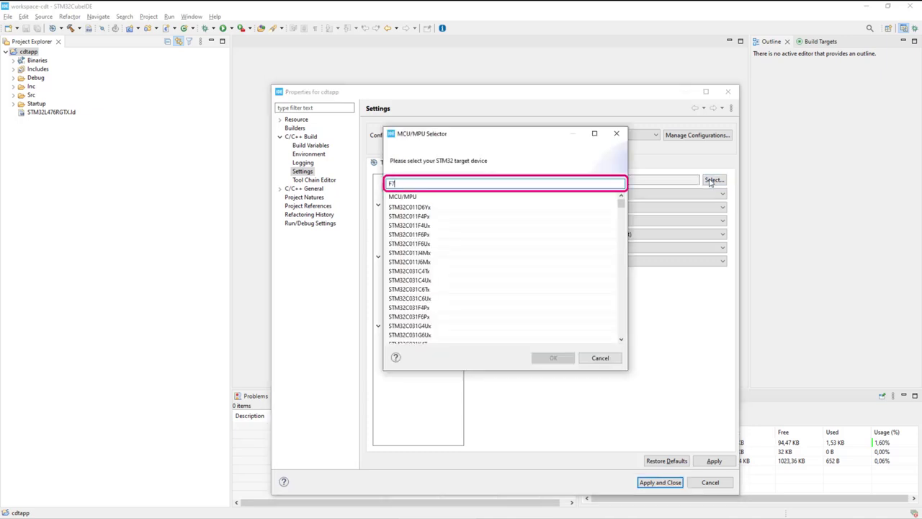
pyautogui.write('45IGT')
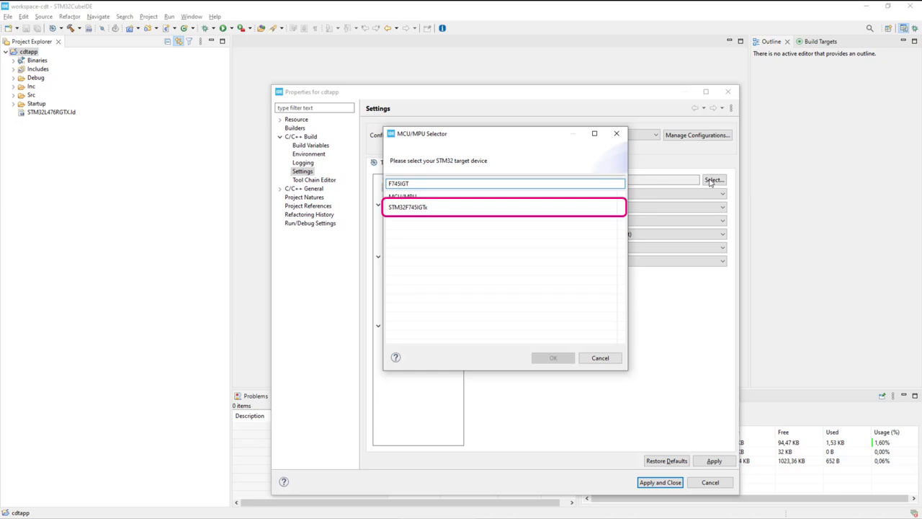
pyautogui.click(407, 208)
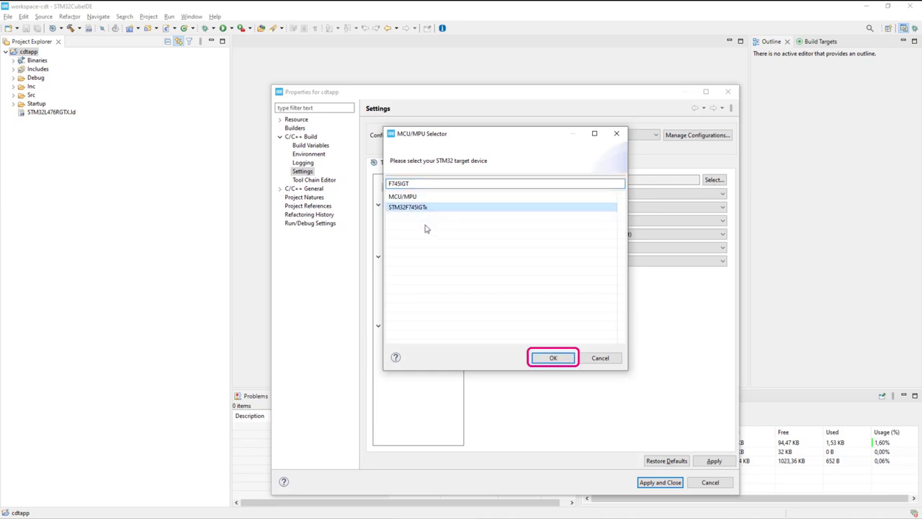
pyautogui.click(554, 358)
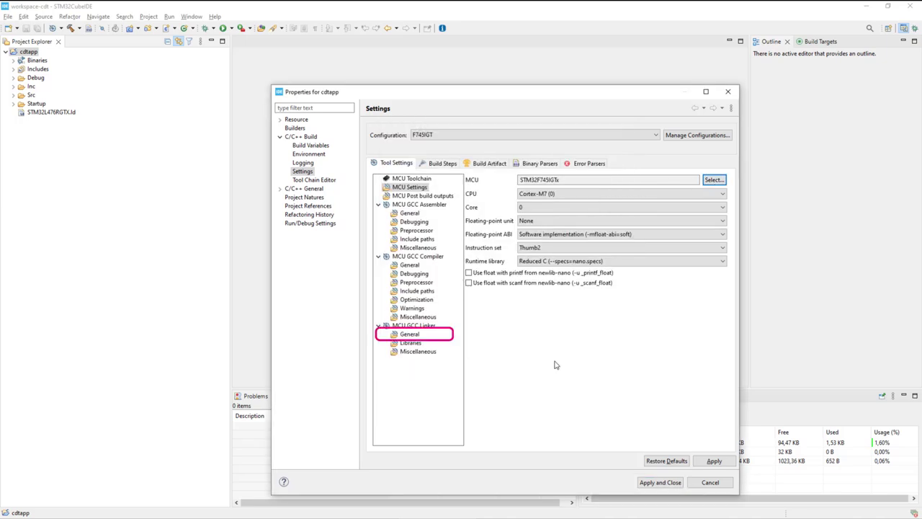
# Set the linker script of the F745IGT build configuration to STM32F745IGTX.ld from the cdtapp project folder
pyautogui.click(408, 336)
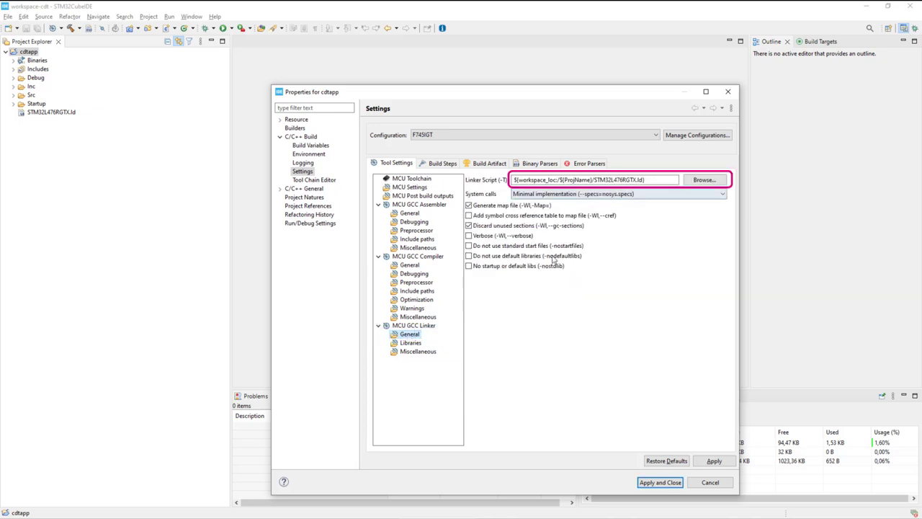
pyautogui.click(701, 179)
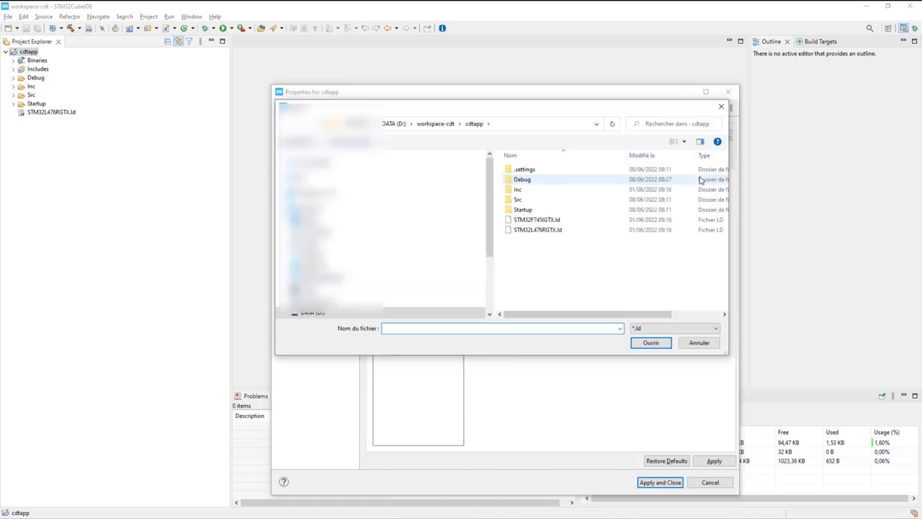
pyautogui.click(548, 220)
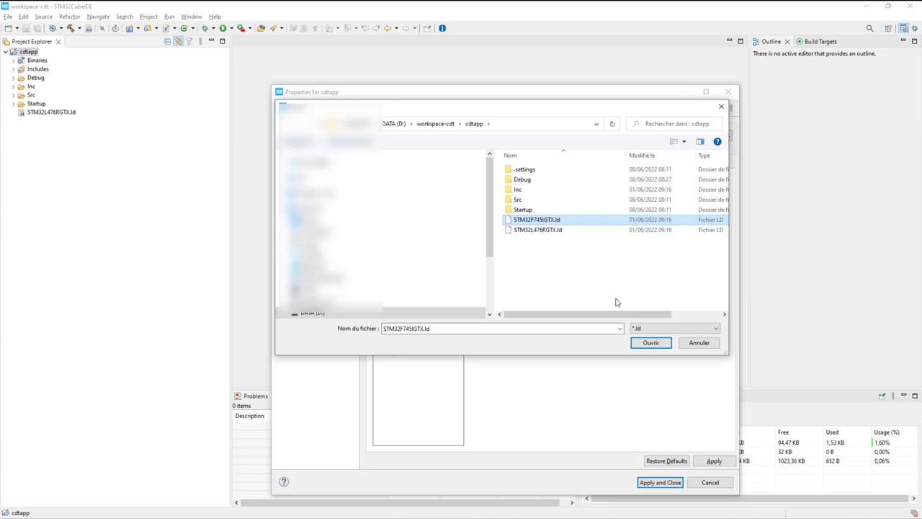
pyautogui.click(653, 344)
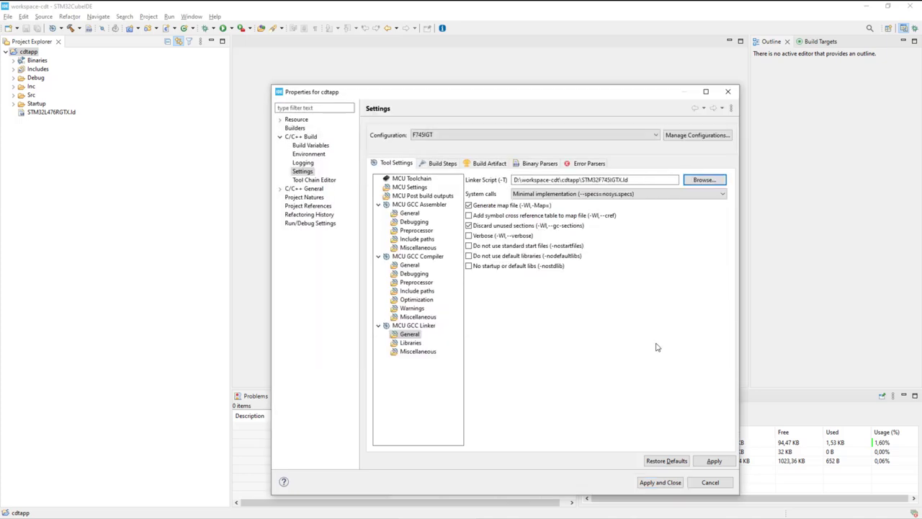
# Check the MCU and linker script of the L476RGT build configuration, and save the cdtapp project properties
pyautogui.click(409, 188)
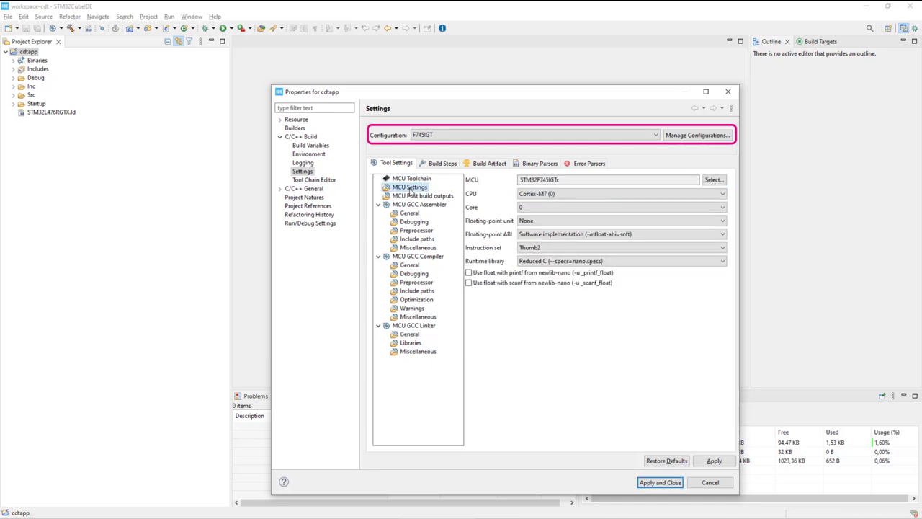
pyautogui.click(441, 137)
pyautogui.click(436, 153)
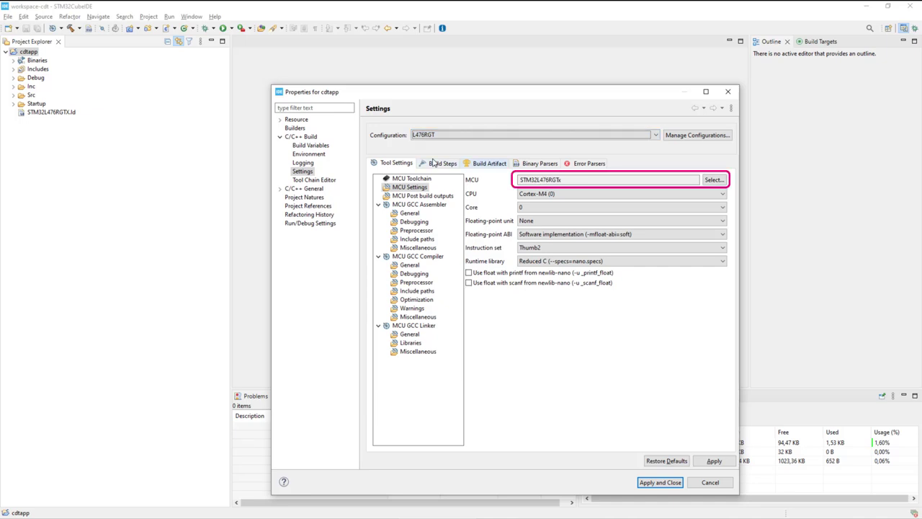
pyautogui.click(415, 336)
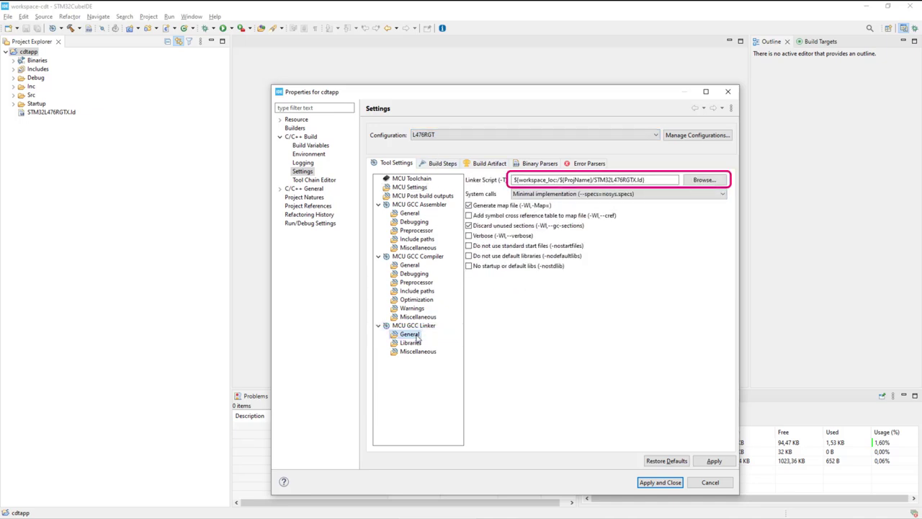
pyautogui.click(659, 482)
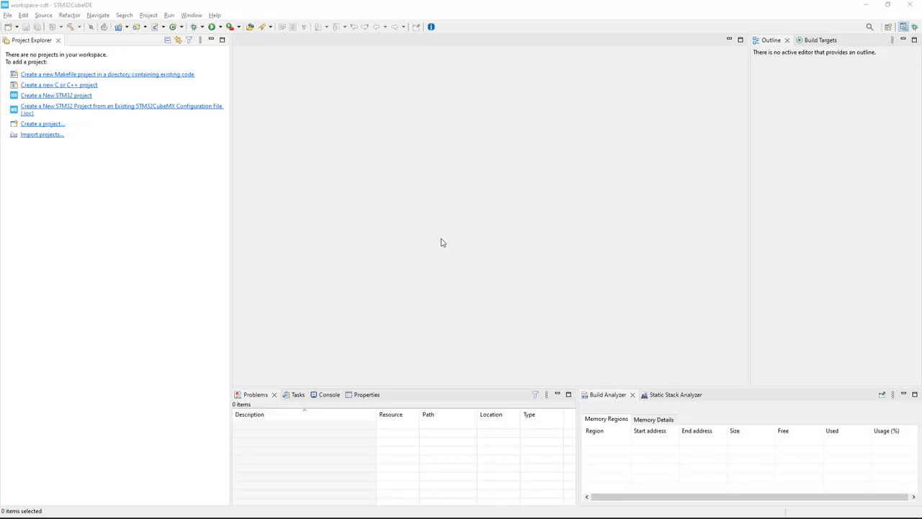
# Start a new C/C++ project from the C Managed Build template and name it cdtStaticLib
pyautogui.click(7, 17)
pyautogui.moveTo(26, 27)
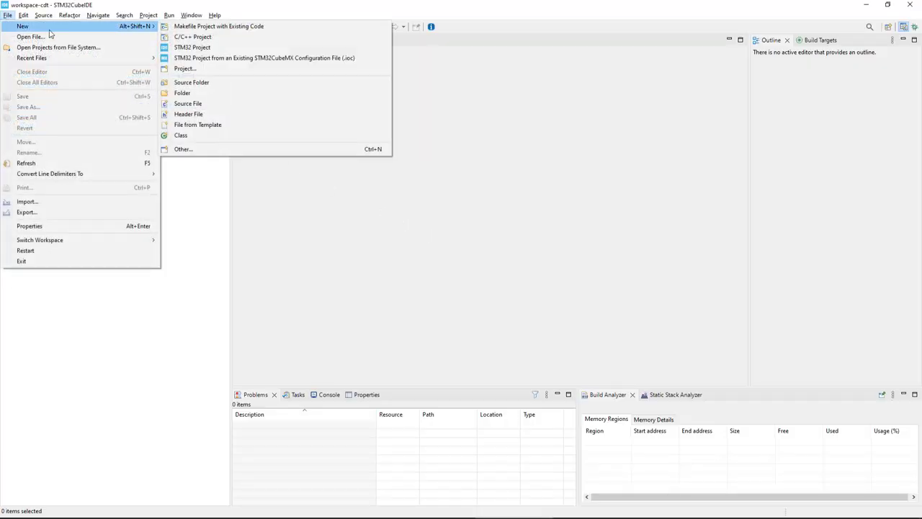
pyautogui.click(194, 38)
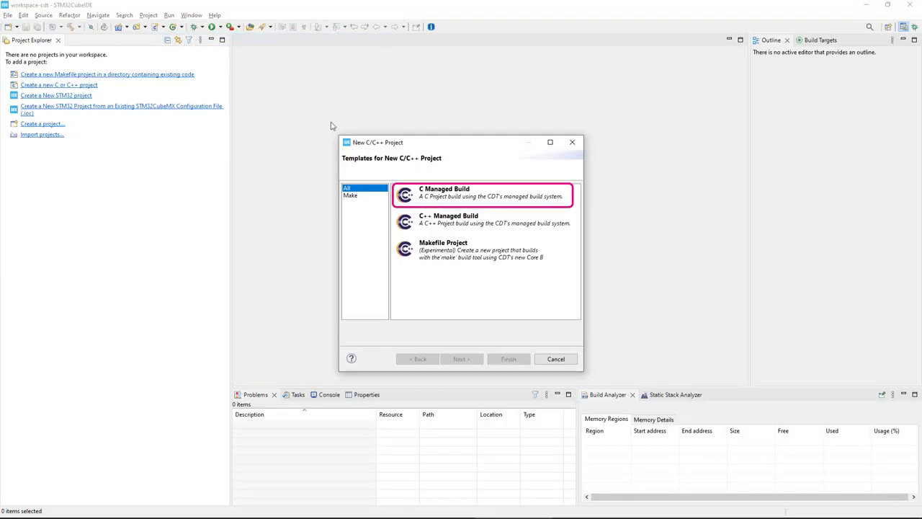
pyautogui.click(439, 193)
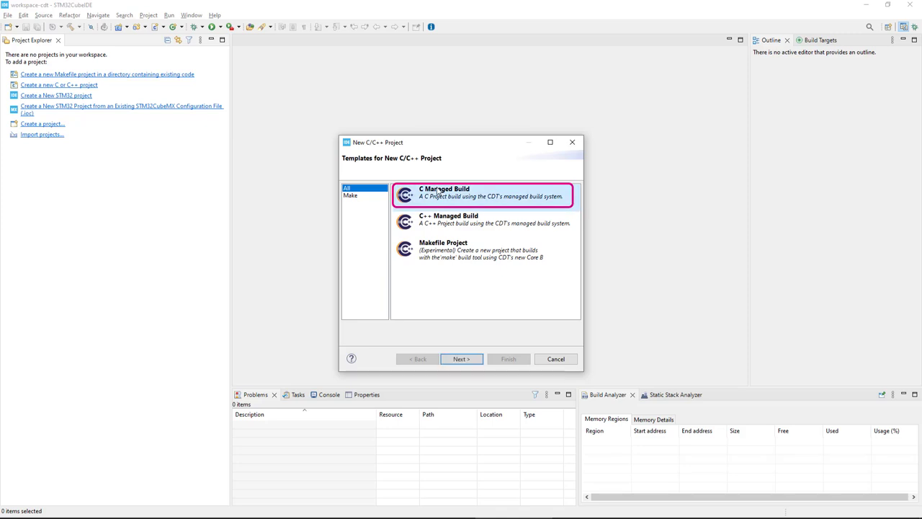
pyautogui.click(462, 358)
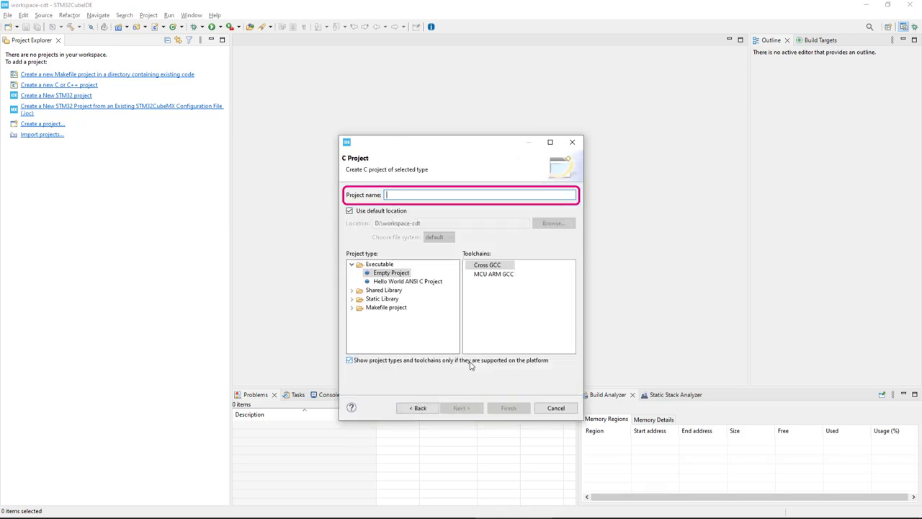
pyautogui.write('cdtStati')
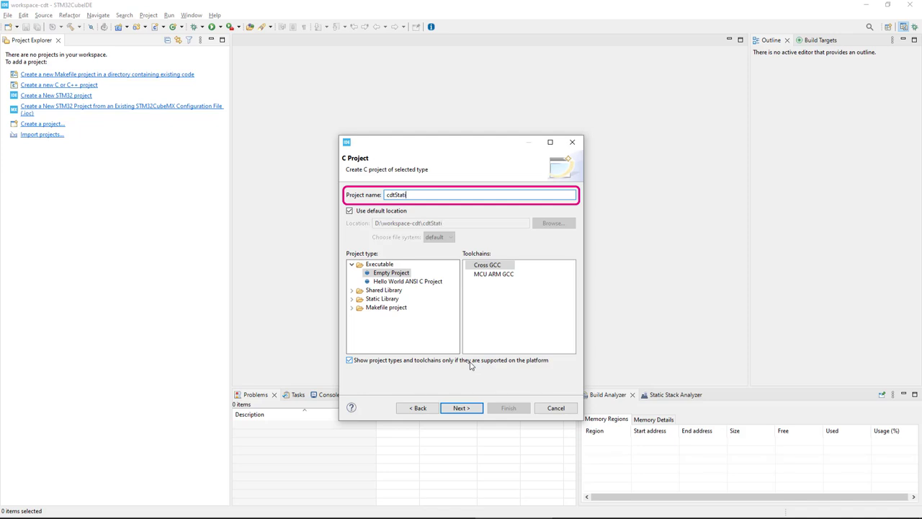
pyautogui.write('cLib')
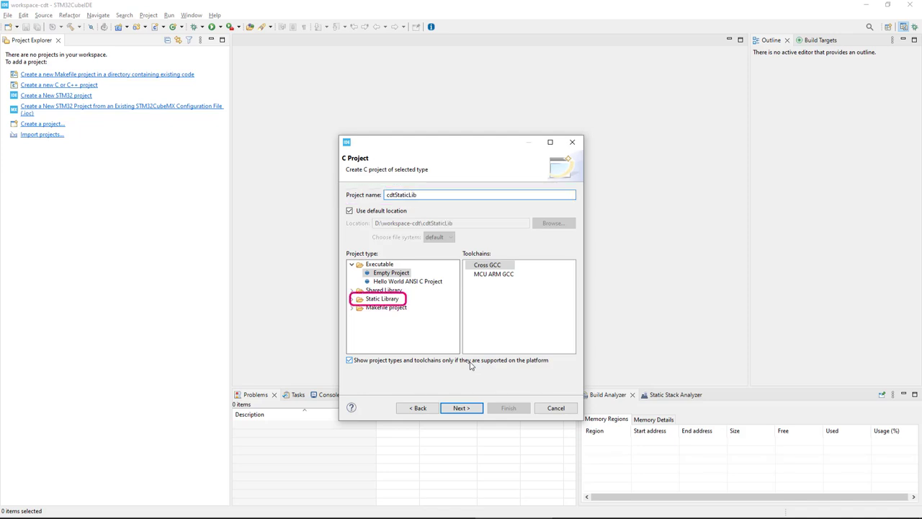
# Make the project an empty Static Library with the MCU ARM GCC toolchain, keeping the Debug and Release configurations
pyautogui.click(352, 298)
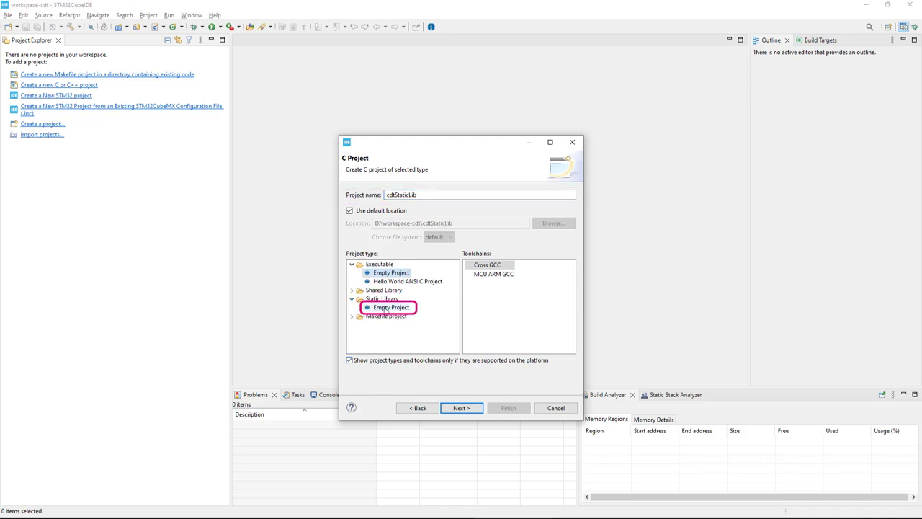
pyautogui.click(389, 308)
pyautogui.click(493, 275)
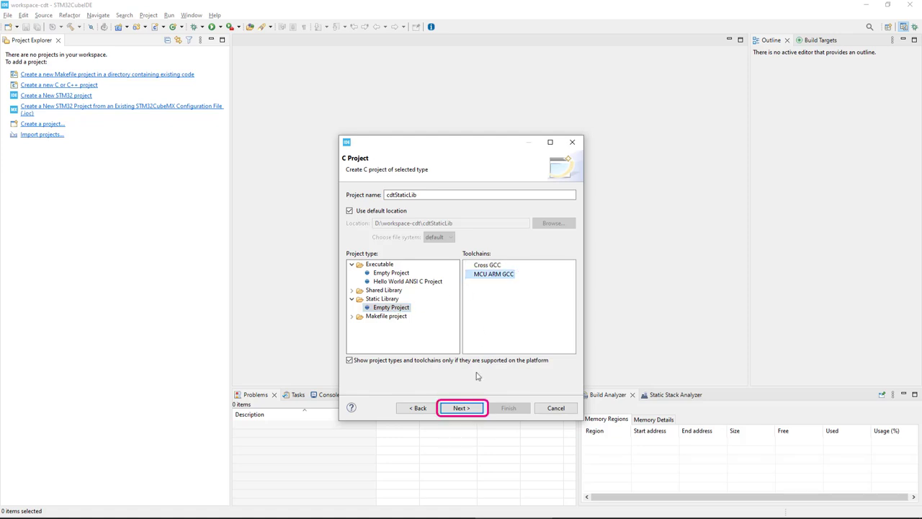
pyautogui.click(461, 408)
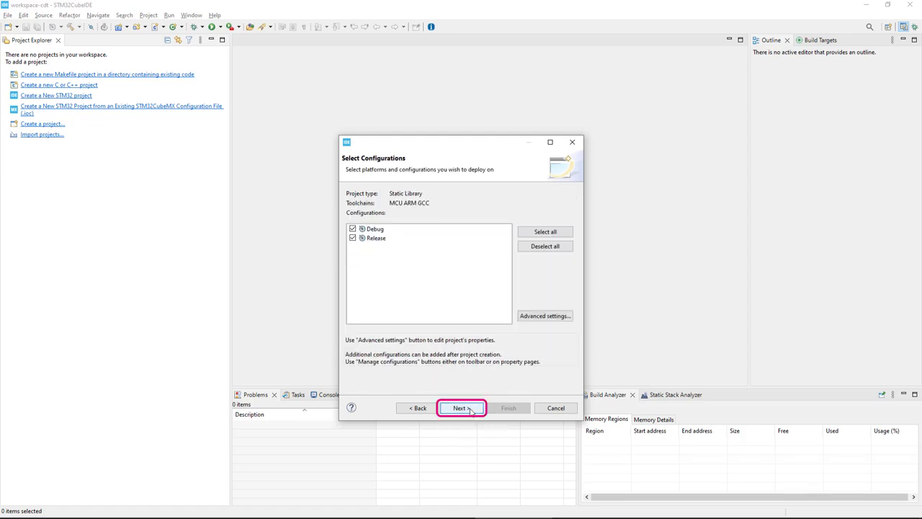
pyautogui.click(470, 409)
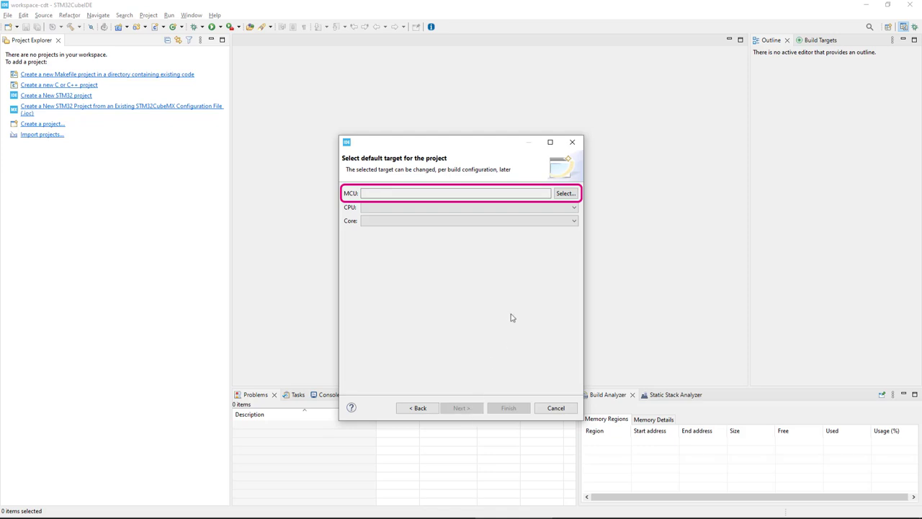
# Select STM32L476RGTx as the default target MCU and finish creating the static library project
pyautogui.click(565, 194)
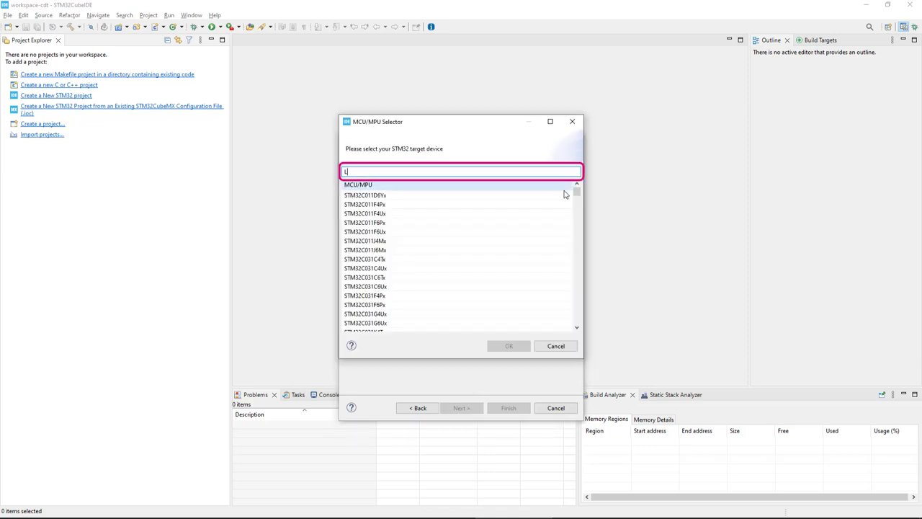
pyautogui.write('L476RG')
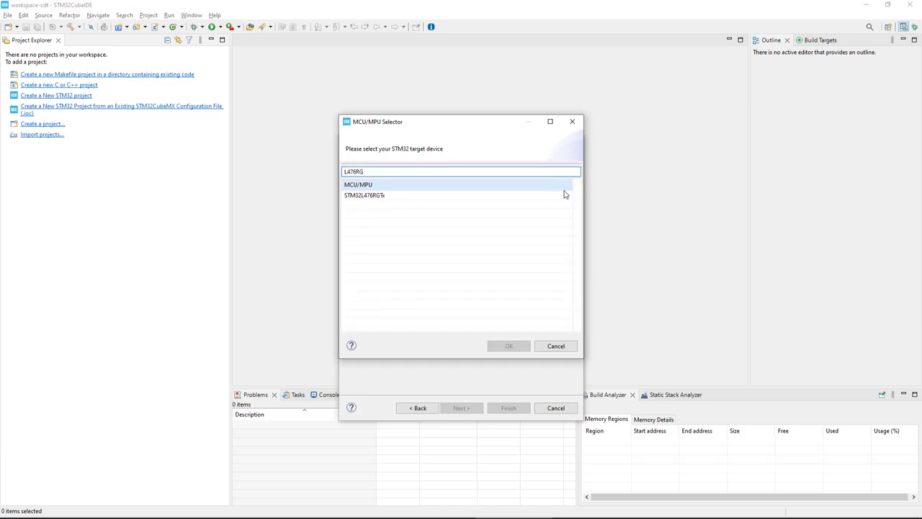
pyautogui.click(379, 195)
pyautogui.click(513, 349)
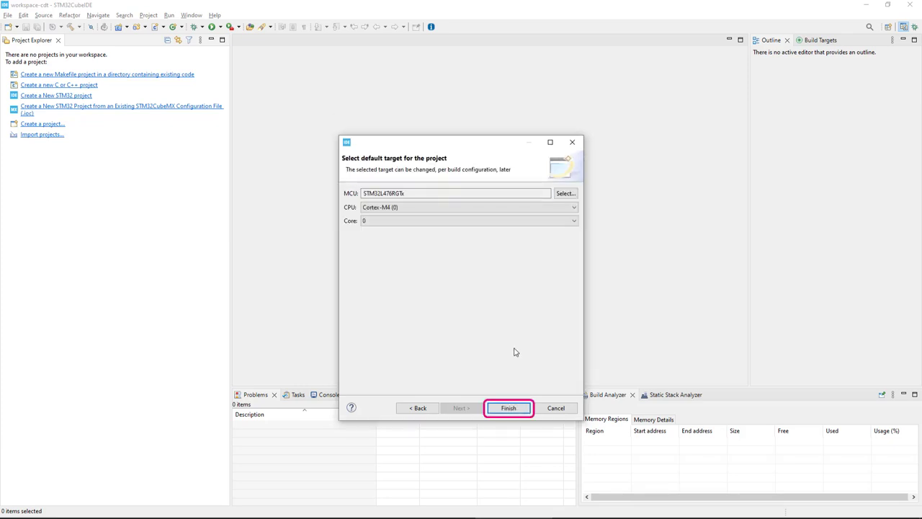
pyautogui.click(522, 410)
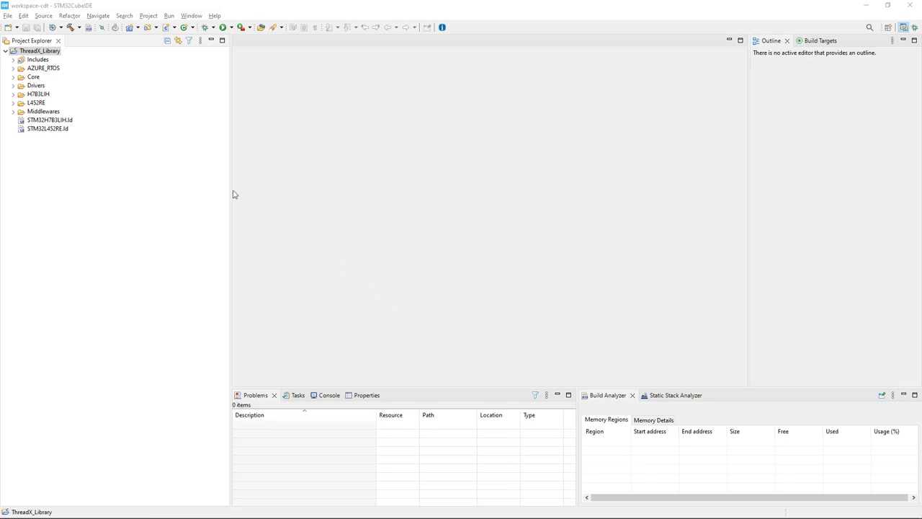
# In the ThreadX_Library build settings, create a configuration named L452RE, described as "Build configuration for STM32L452RE", copied from the existing Debug configuration
pyautogui.rightClick(28, 52)
pyautogui.click(68, 364)
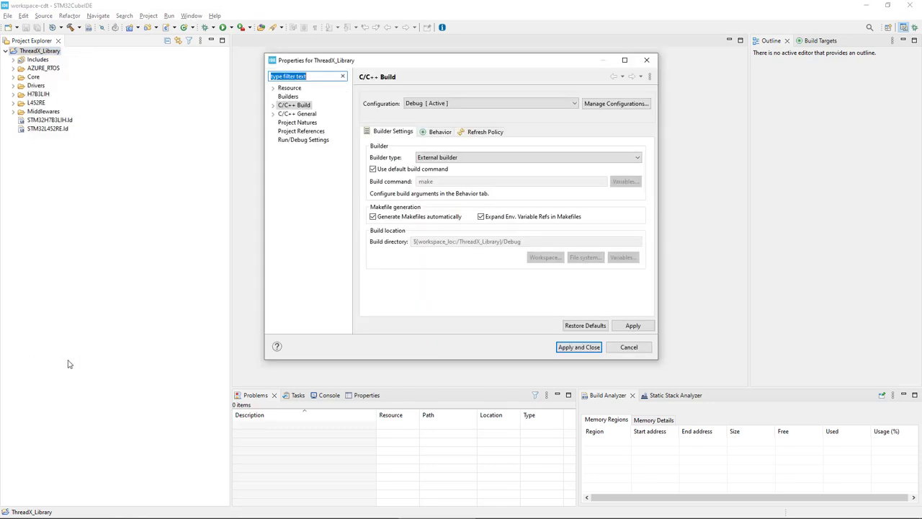
pyautogui.click(273, 105)
pyautogui.click(294, 139)
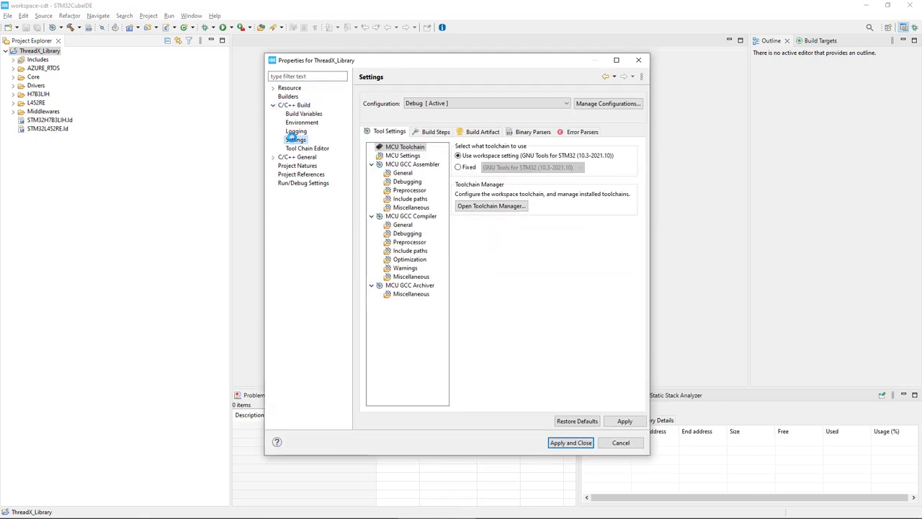
pyautogui.click(607, 104)
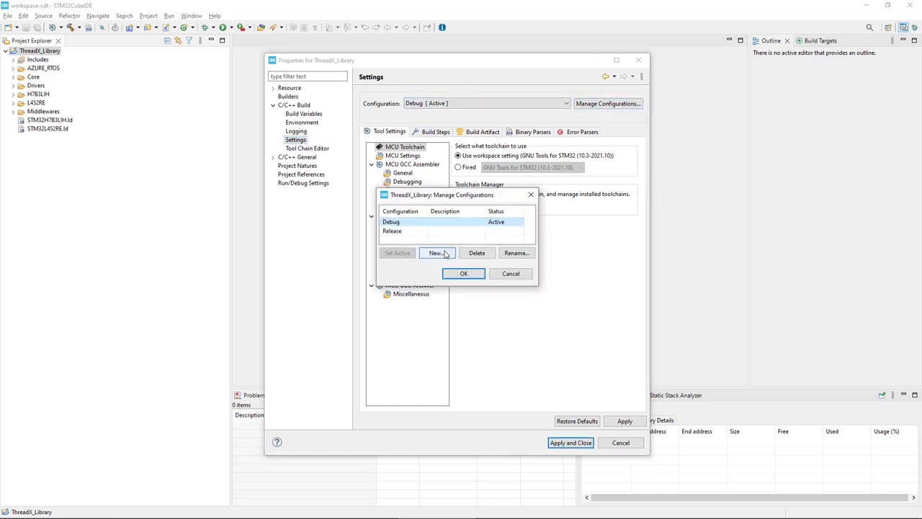
pyautogui.click(437, 253)
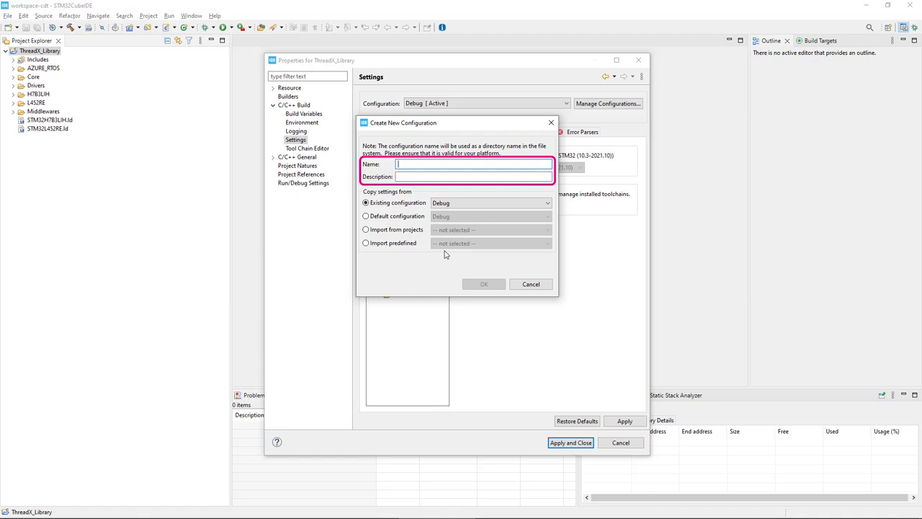
pyautogui.write('L45')
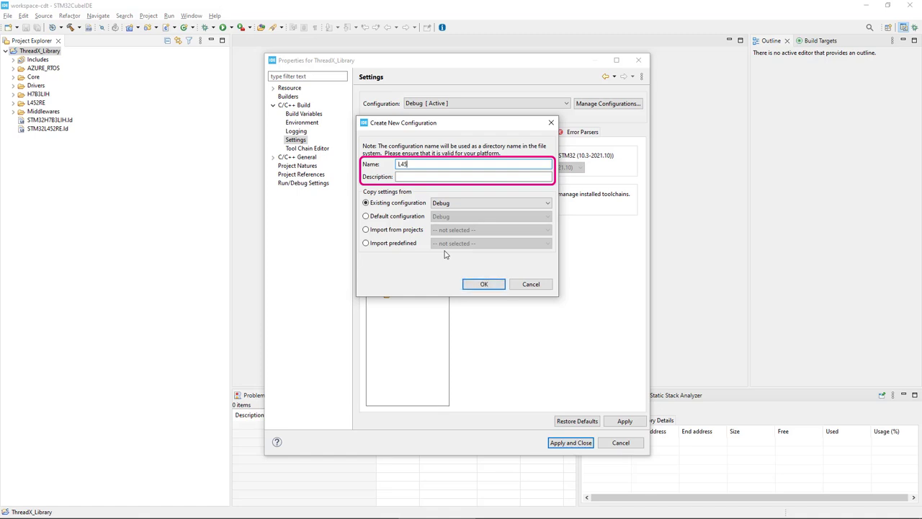
pyautogui.write('2RE')
pyautogui.press('Tab')
pyautogui.write('Build configuration for STM32L452')
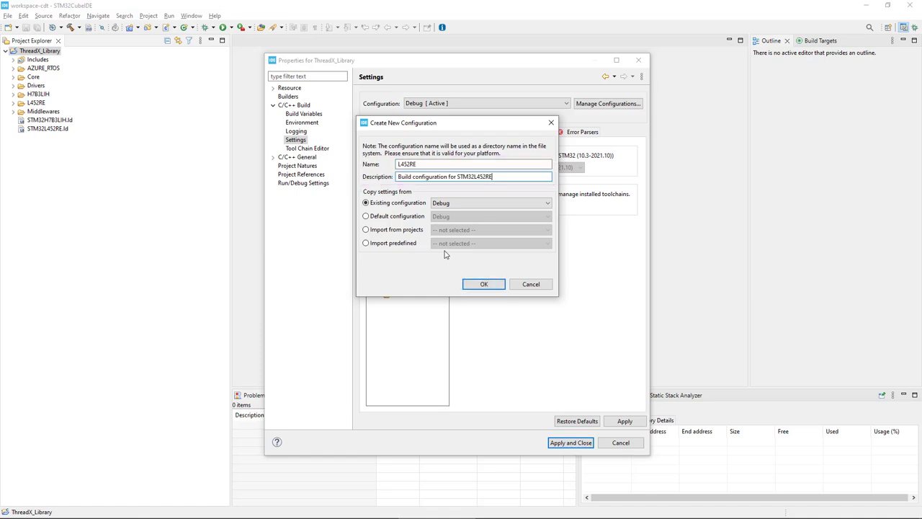
pyautogui.click(489, 286)
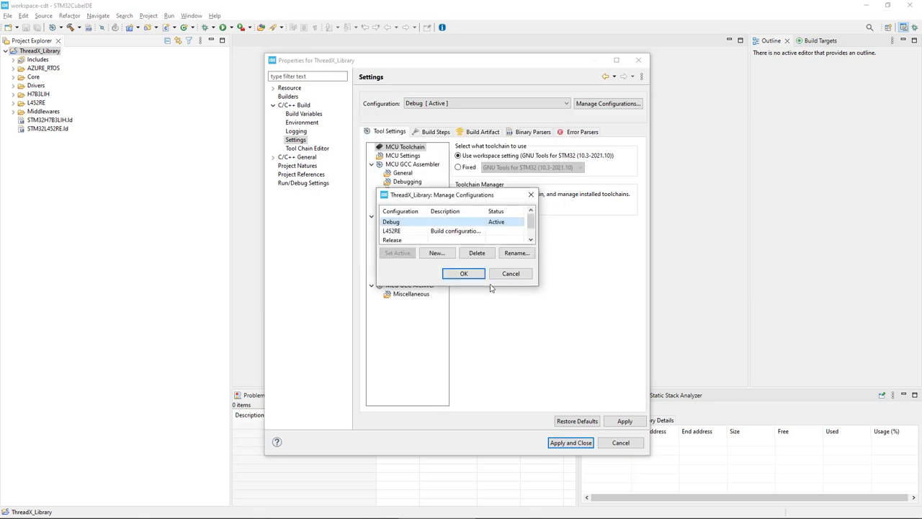
# Add a configuration named H7B3LIH with the description "Build configuration for STM32H7B3LIH", based on Debug, and confirm the configuration list
pyautogui.click(446, 256)
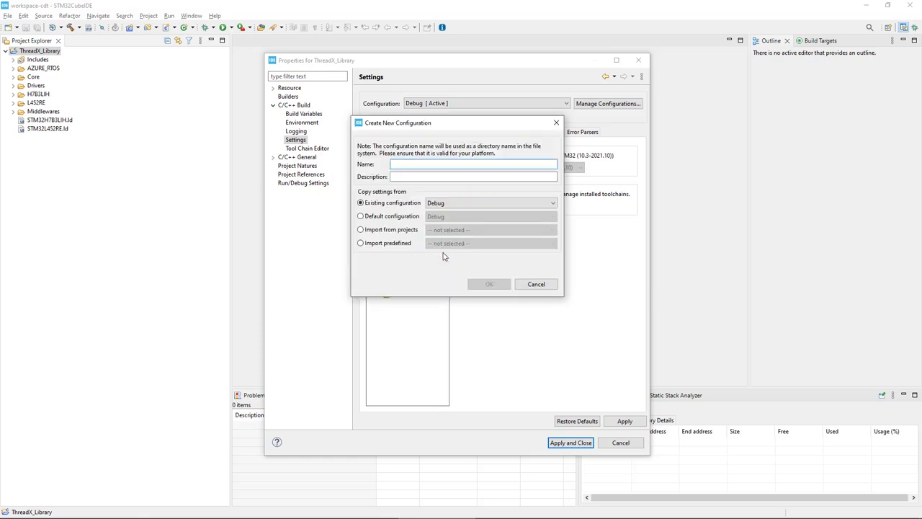
pyautogui.write('H7')
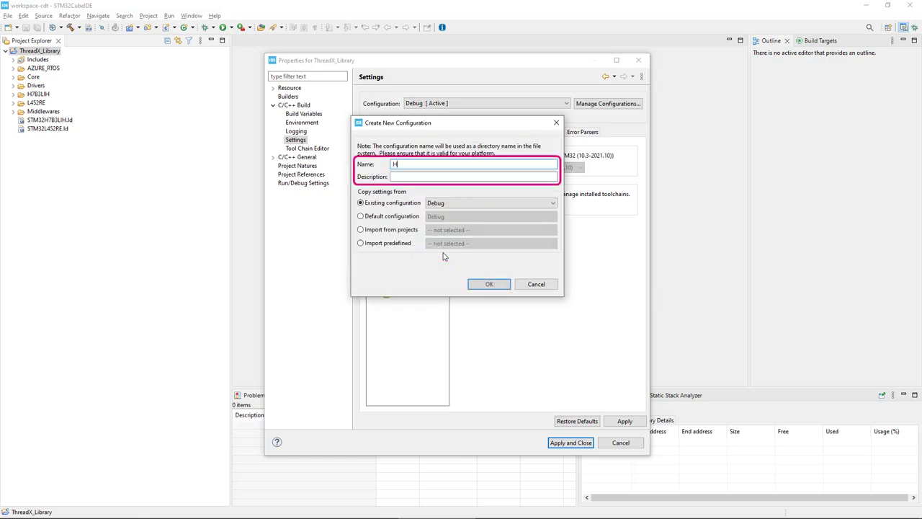
pyautogui.write('B3LIH')
pyautogui.press('Tab')
pyautogui.write('Build configuration for STM32H7B3')
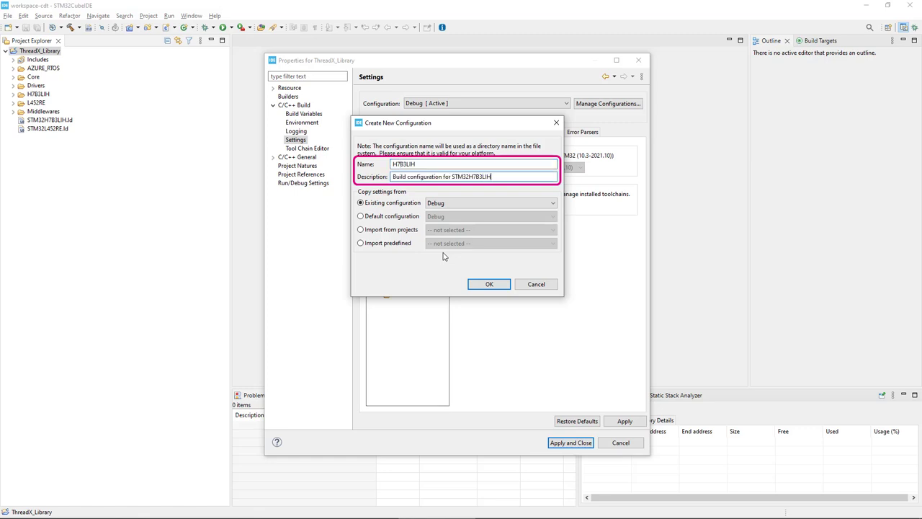
pyautogui.write('LIH')
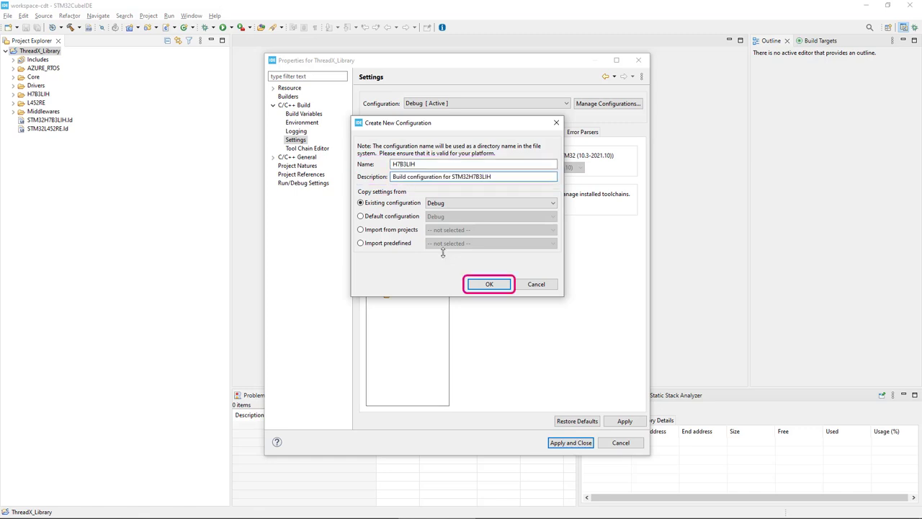
pyautogui.click(487, 285)
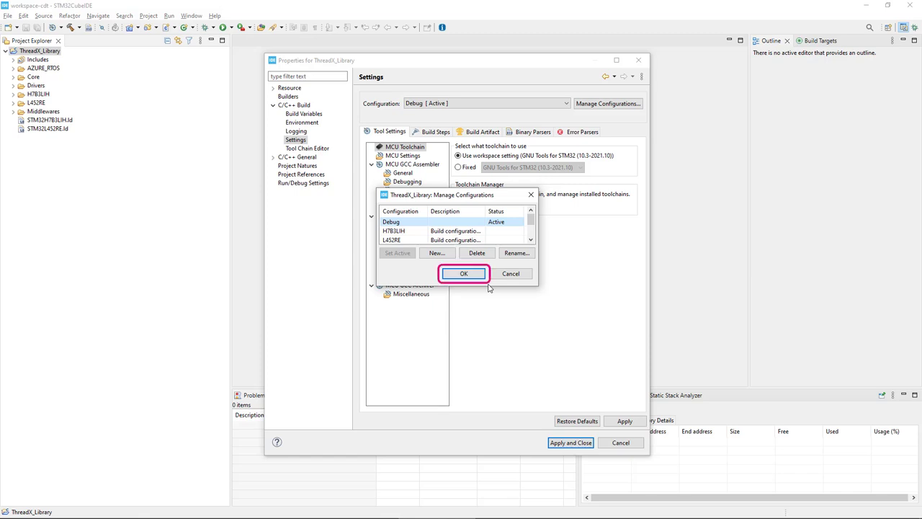
pyautogui.click(470, 278)
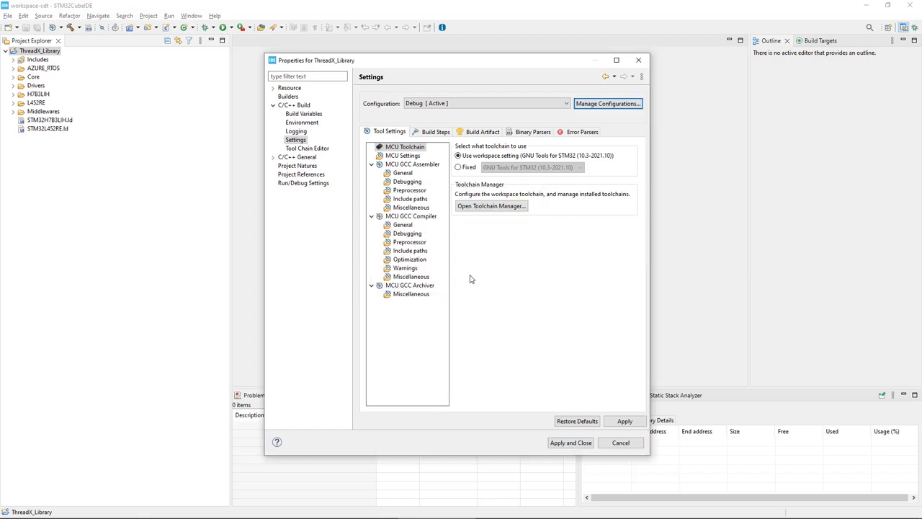
# Apply and close the project properties, and reopen the ThreadX_Library build settings for the L452RE configuration
pyautogui.click(569, 443)
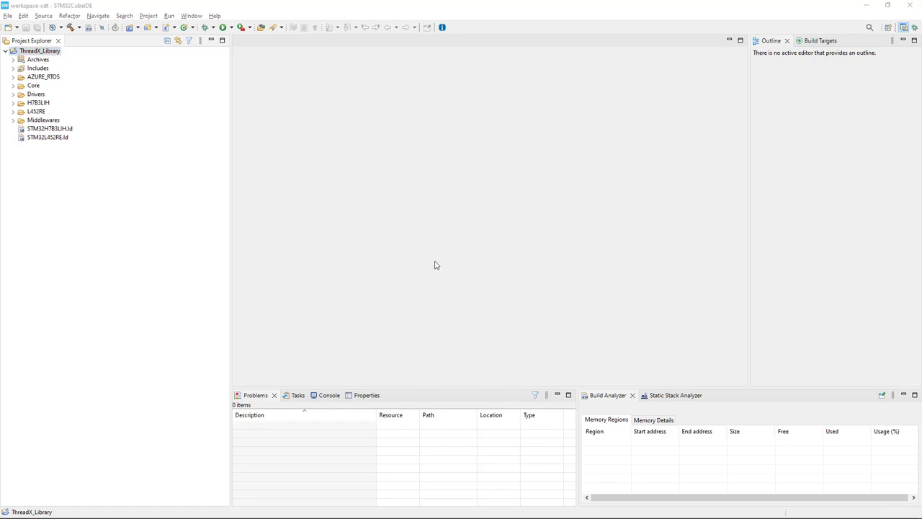
pyautogui.rightClick(42, 52)
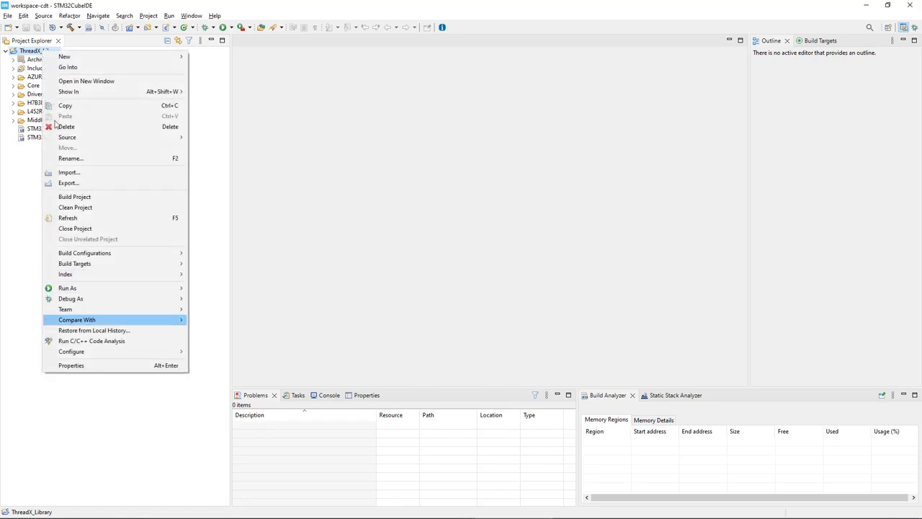
pyautogui.click(79, 366)
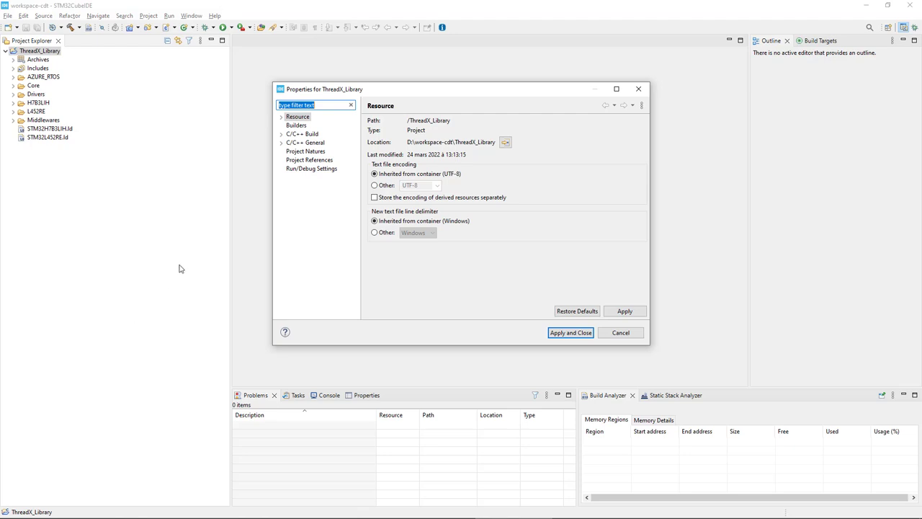
pyautogui.click(282, 134)
pyautogui.click(304, 168)
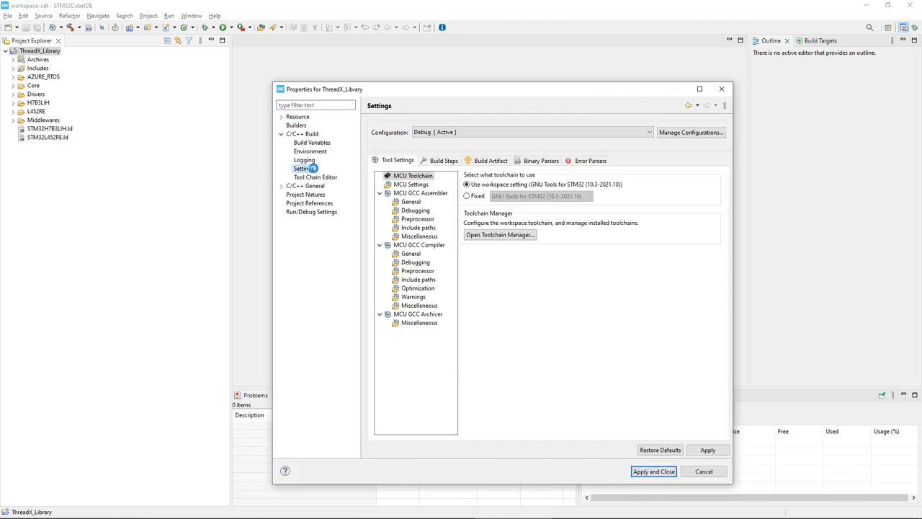
pyautogui.click(617, 136)
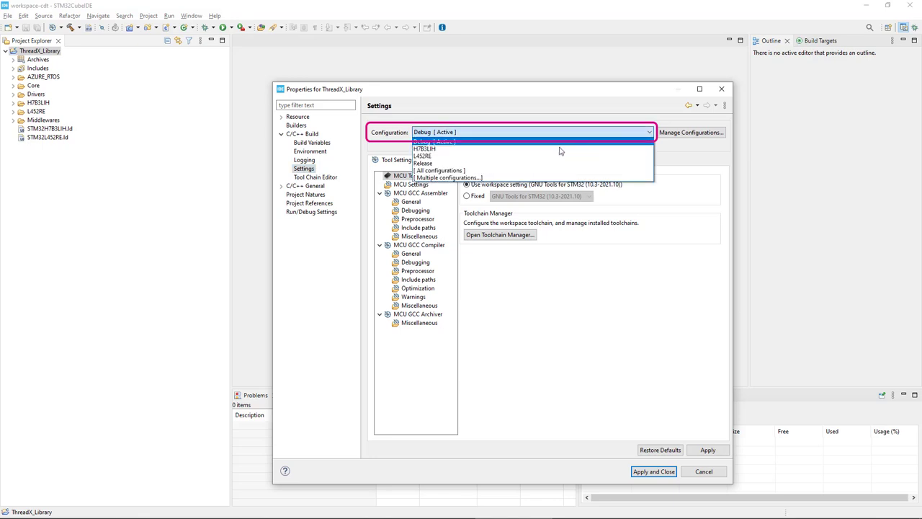
pyautogui.click(517, 156)
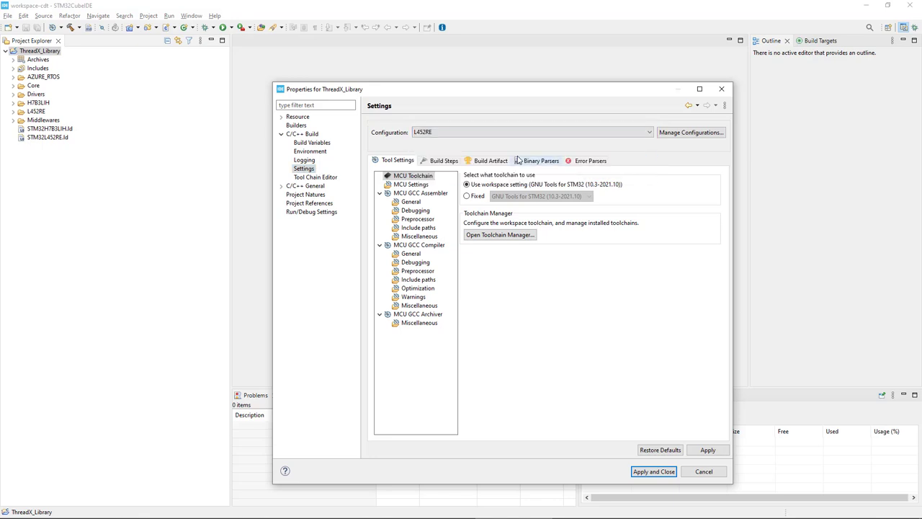
# Set the L452RE configuration's target MCU to STM32L452RETxP and apply the change
pyautogui.click(414, 185)
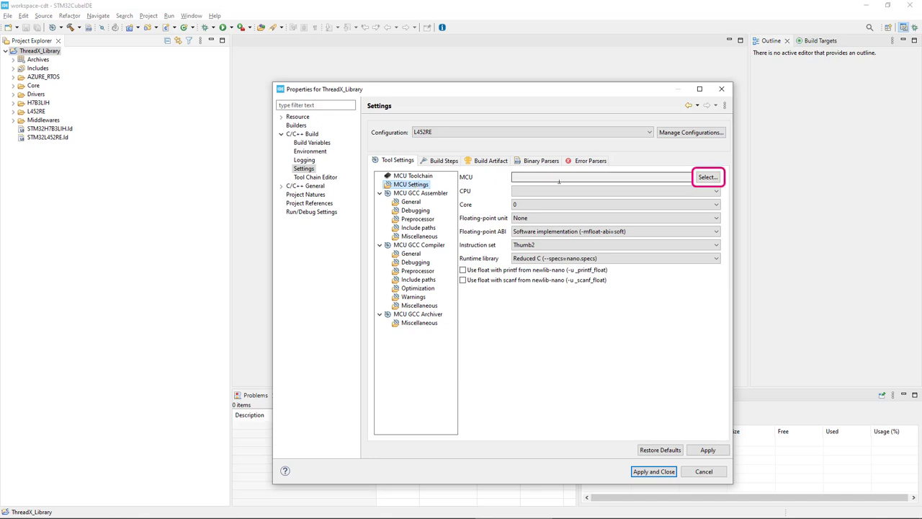
pyautogui.click(702, 177)
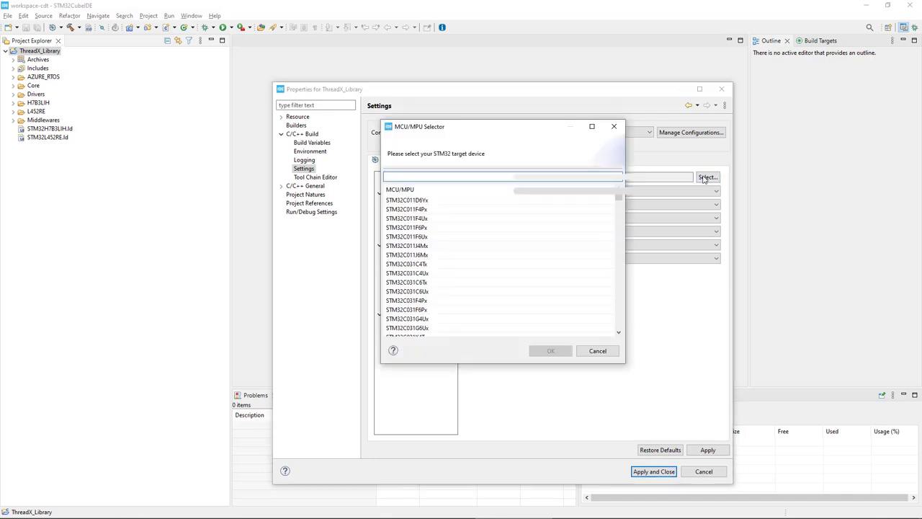
pyautogui.write('L')
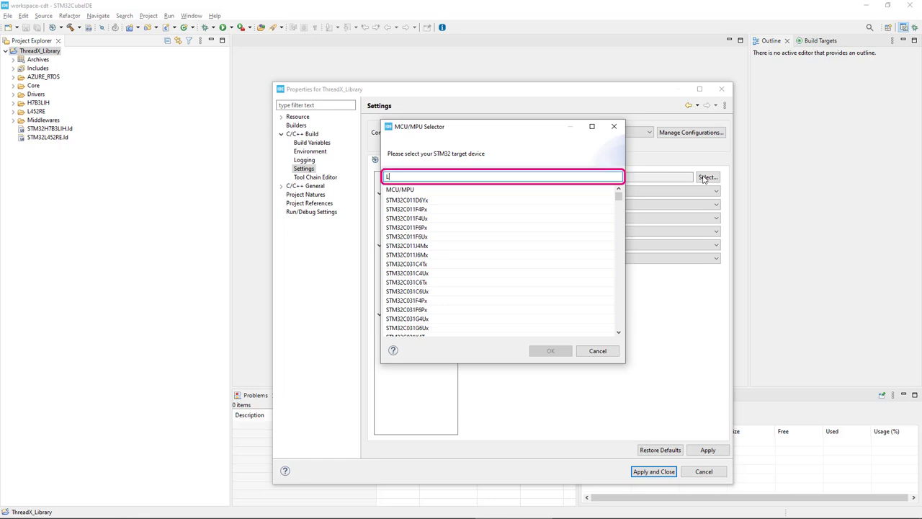
pyautogui.write('452RE')
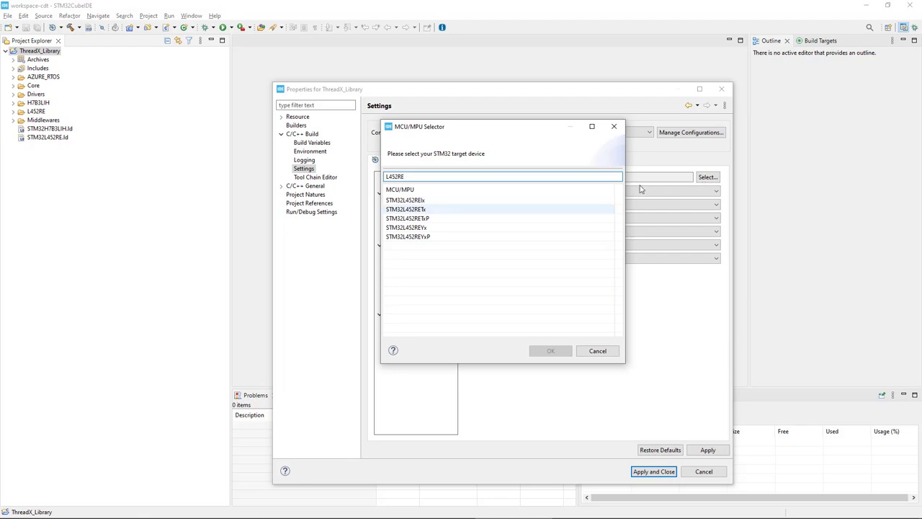
pyautogui.click(421, 219)
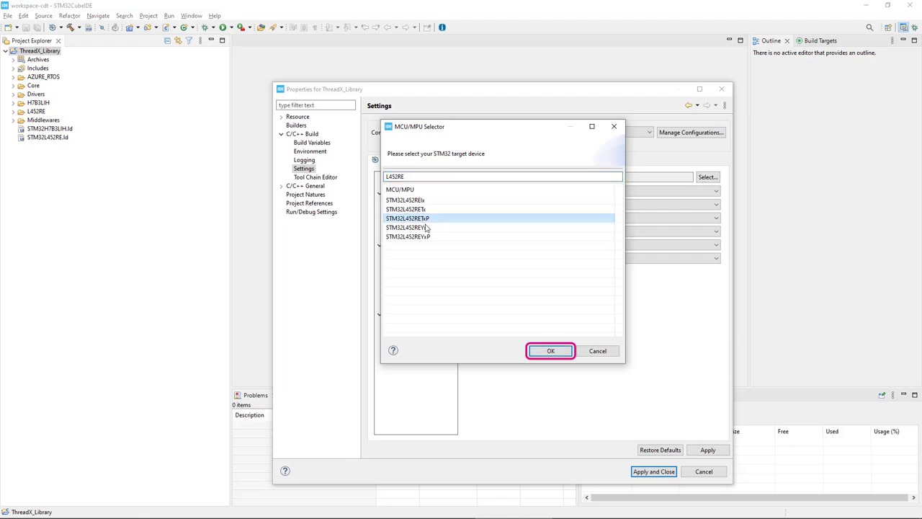
pyautogui.click(554, 351)
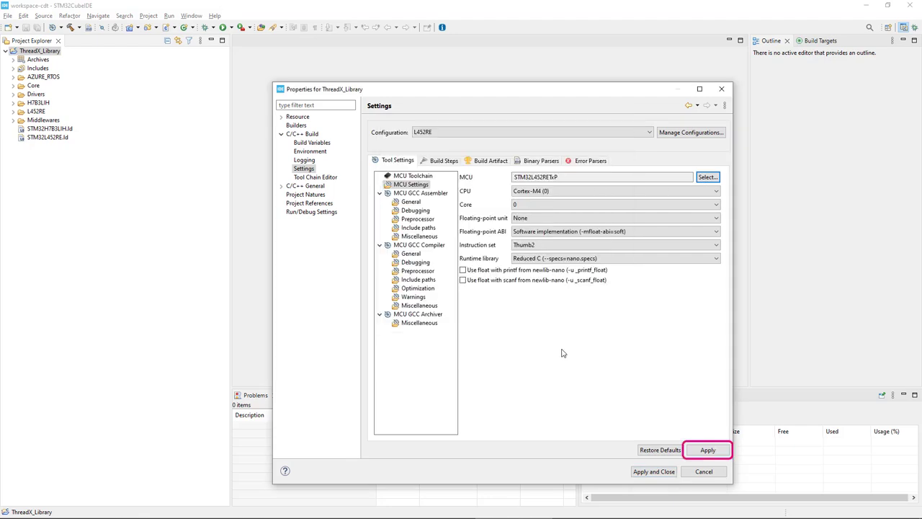
pyautogui.click(711, 450)
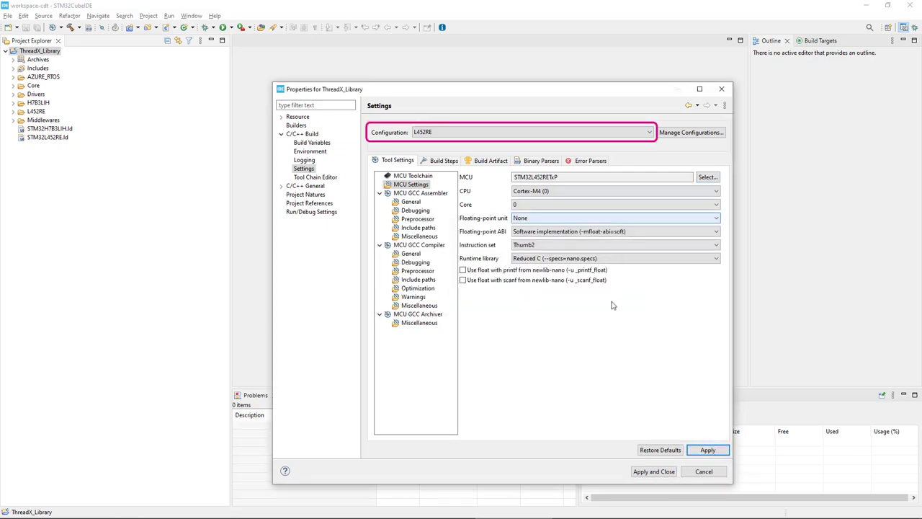
# Set the target MCU of the H7B3LIH configuration to STM32H7B3LIHxQ, and apply and close the properties
pyautogui.click(494, 134)
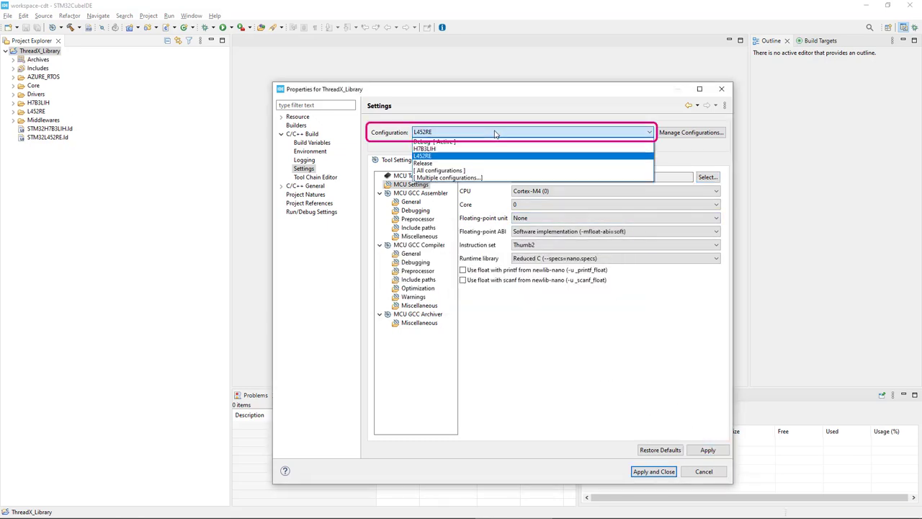
pyautogui.click(463, 154)
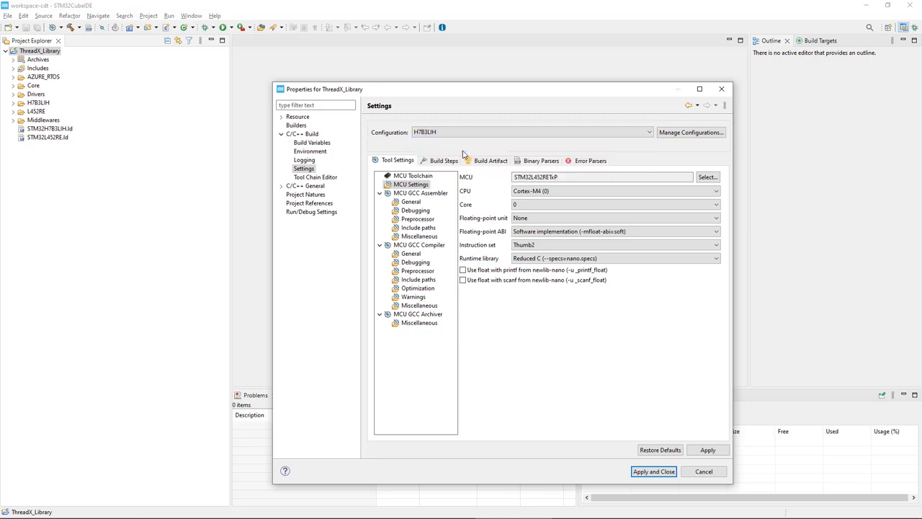
pyautogui.click(710, 179)
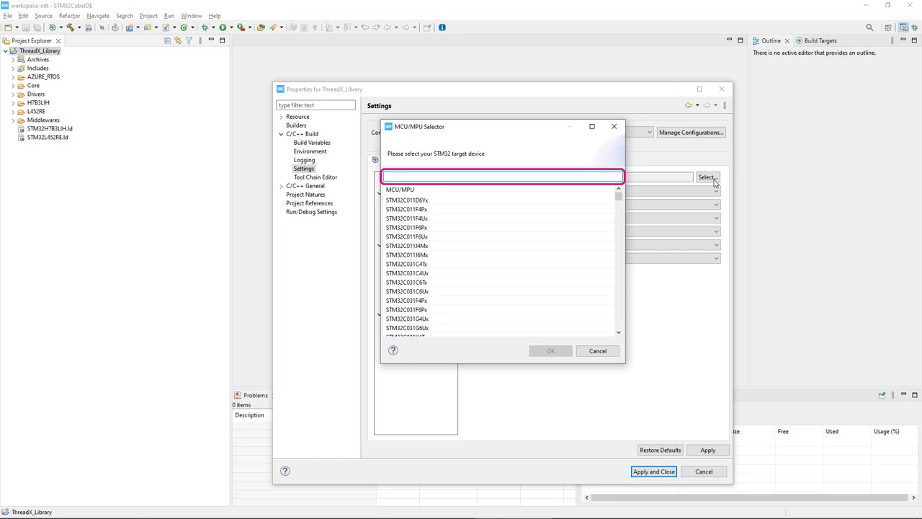
pyautogui.write('H7B3L')
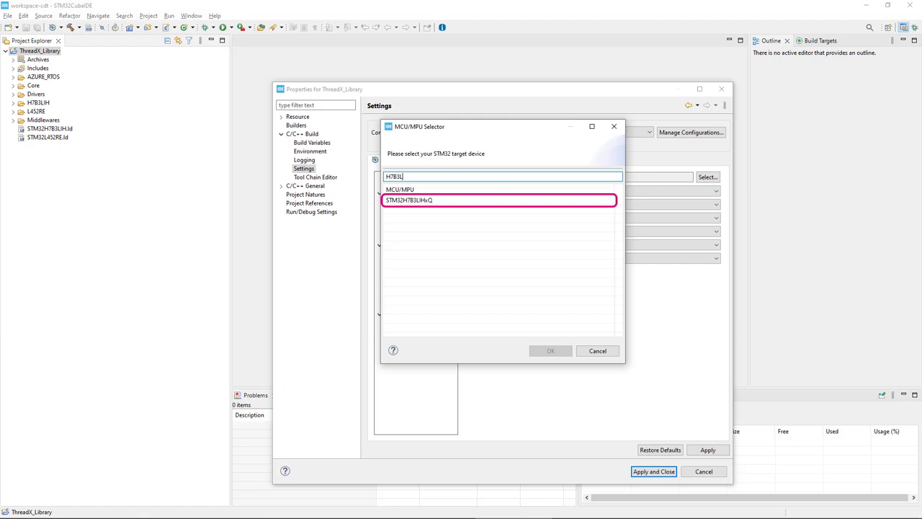
pyautogui.click(423, 201)
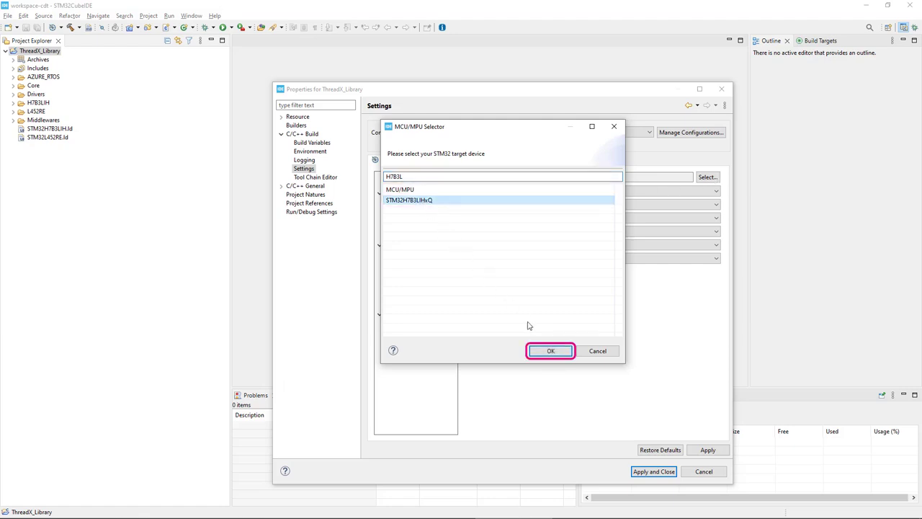
pyautogui.click(552, 351)
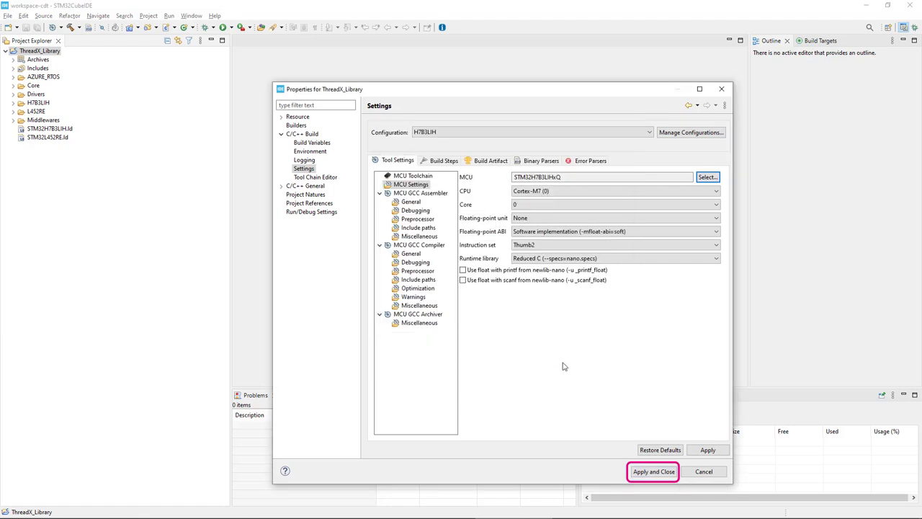
pyautogui.click(654, 472)
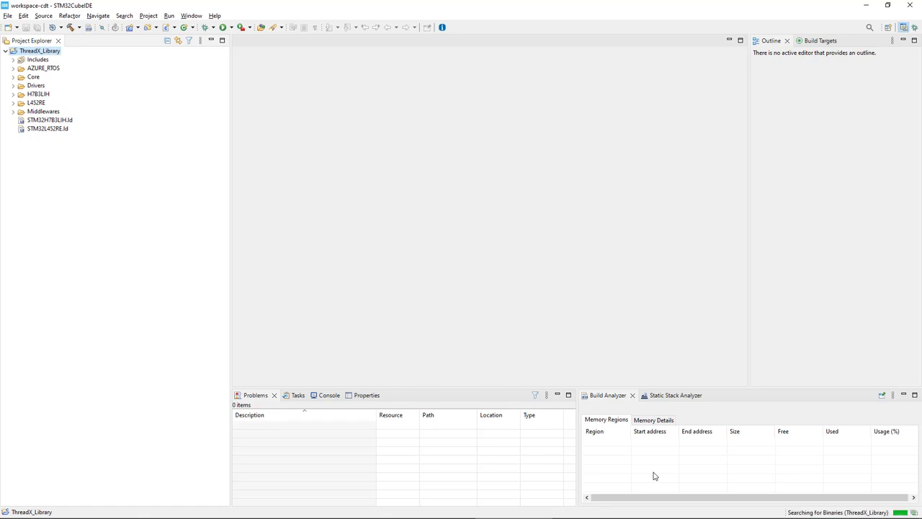
# Build ThreadX_Library with the H7B3LIH and L452RE configurations, and expand both output folders to check the generated library files
pyautogui.click(80, 28)
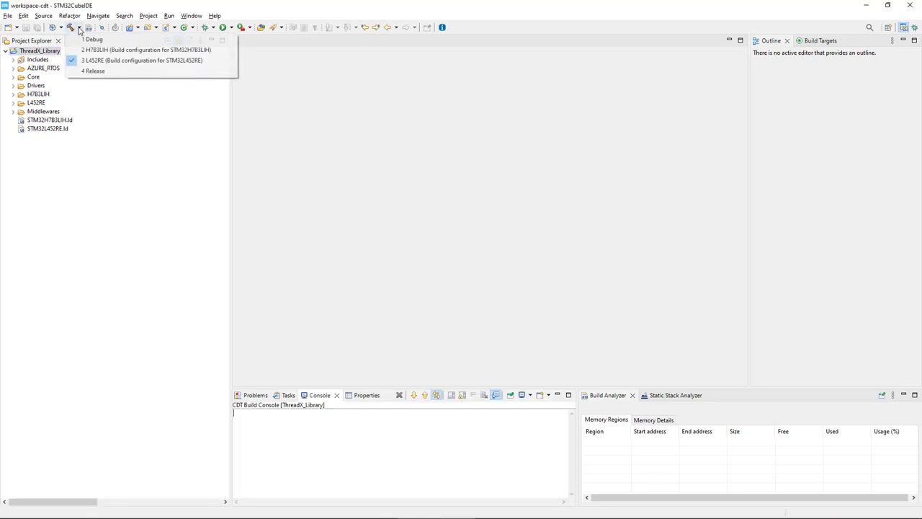
pyautogui.click(82, 50)
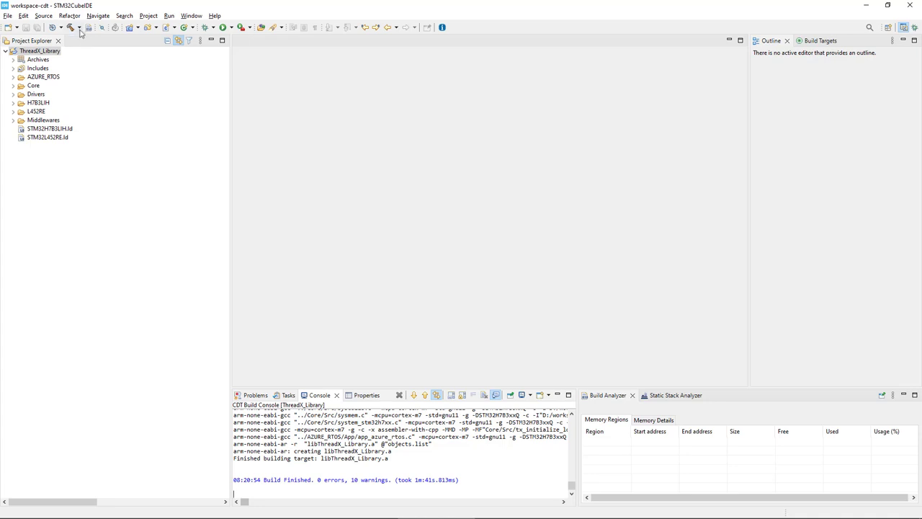
pyautogui.click(79, 28)
pyautogui.click(85, 60)
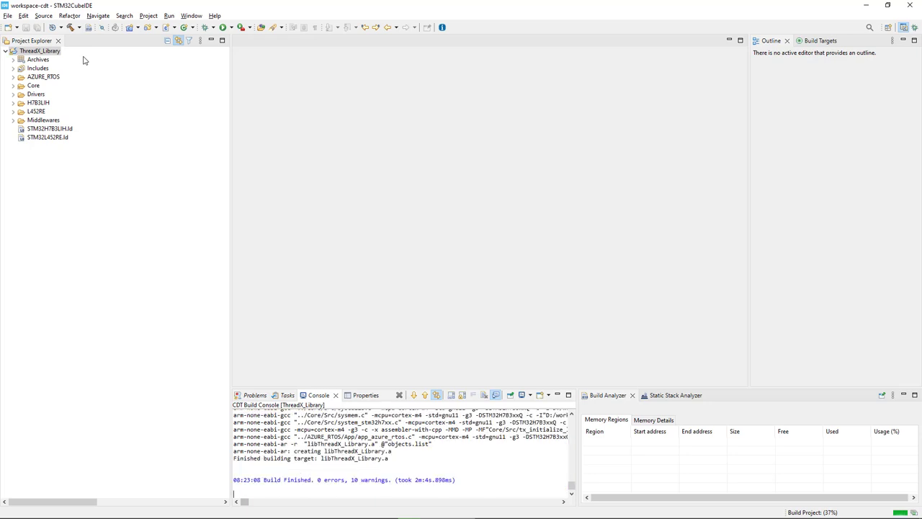
pyautogui.click(13, 103)
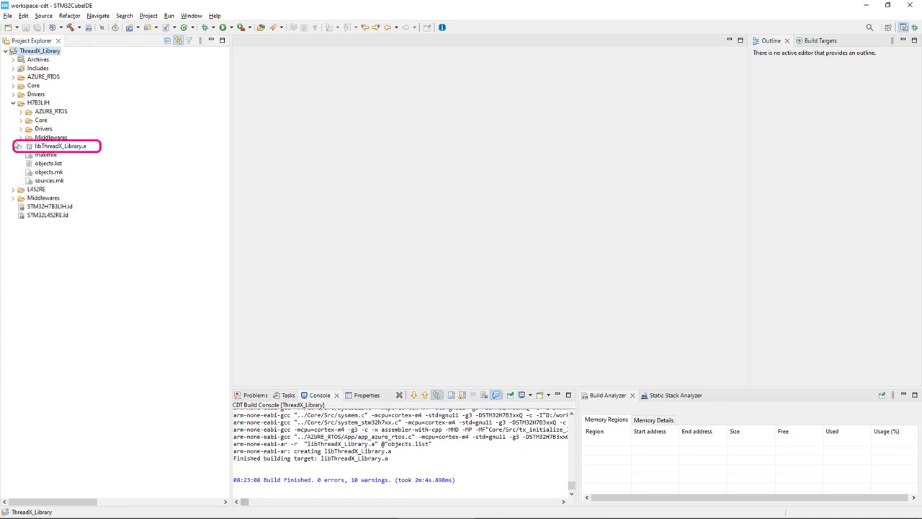
pyautogui.click(13, 190)
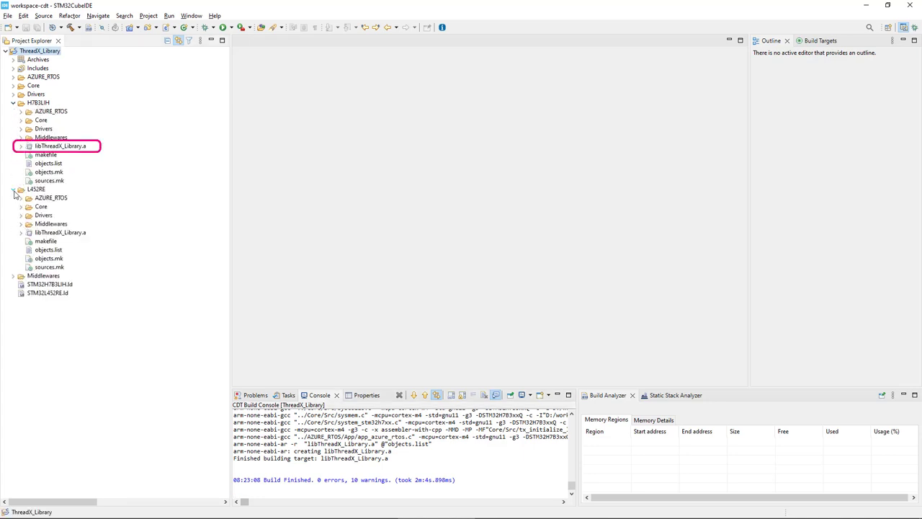